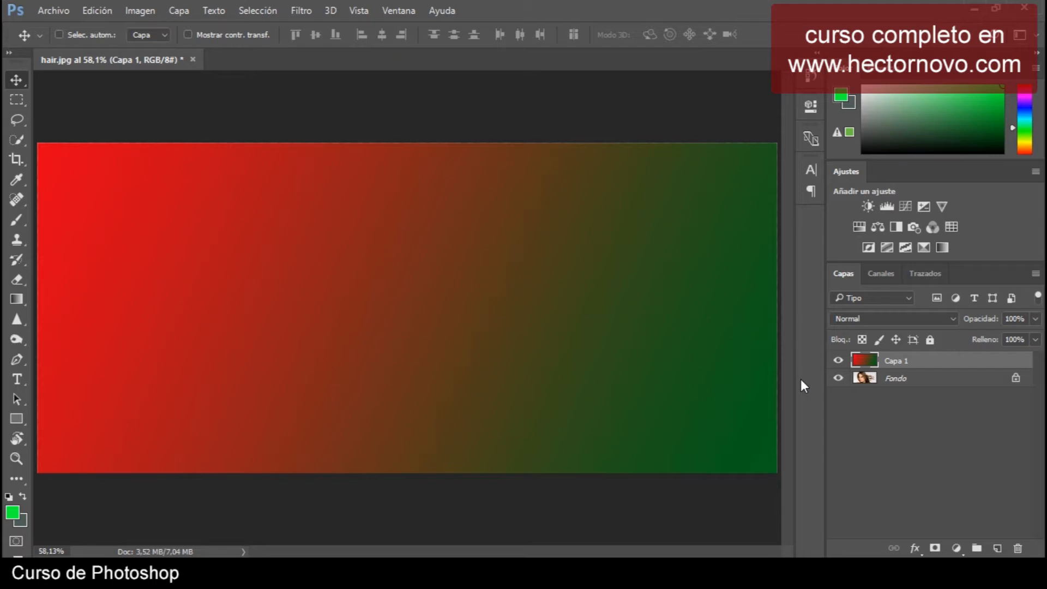
Cycle the gradient layer Capa 1 through the blend modes, ending on Luz focal.
left_click(955, 318)
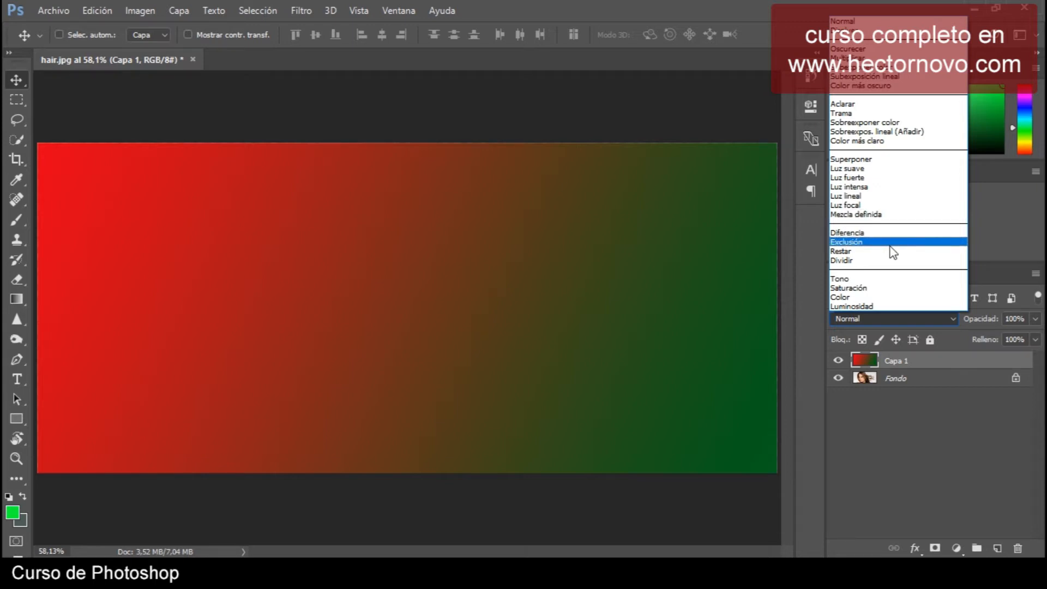
left_click(818, 8)
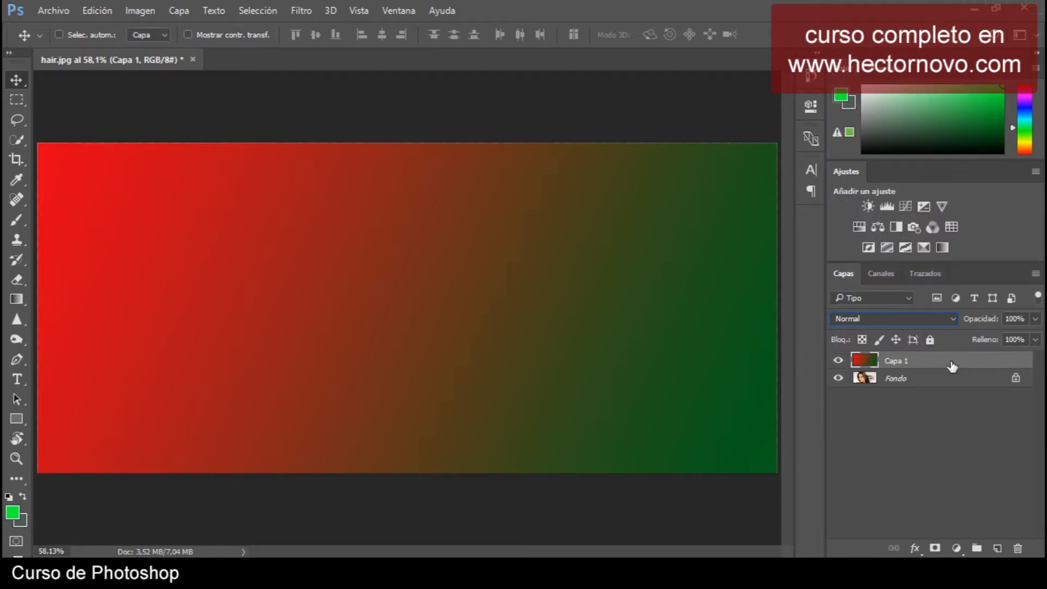
left_click(939, 380)
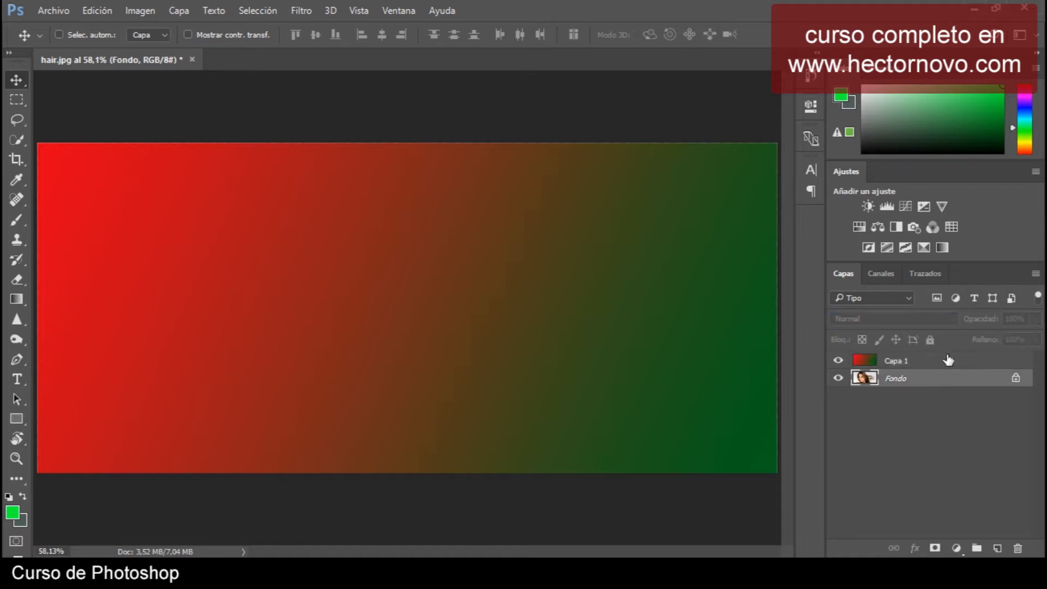
left_click(948, 361)
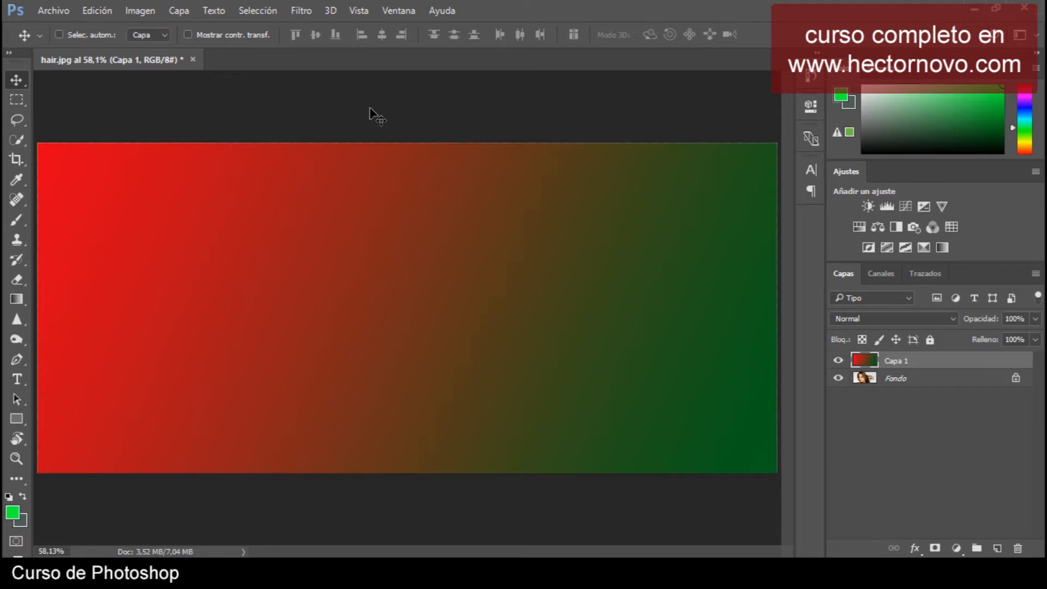
key("shift+plus")
key("shift+plus")
key("shift+plus")
key("shift+plus")
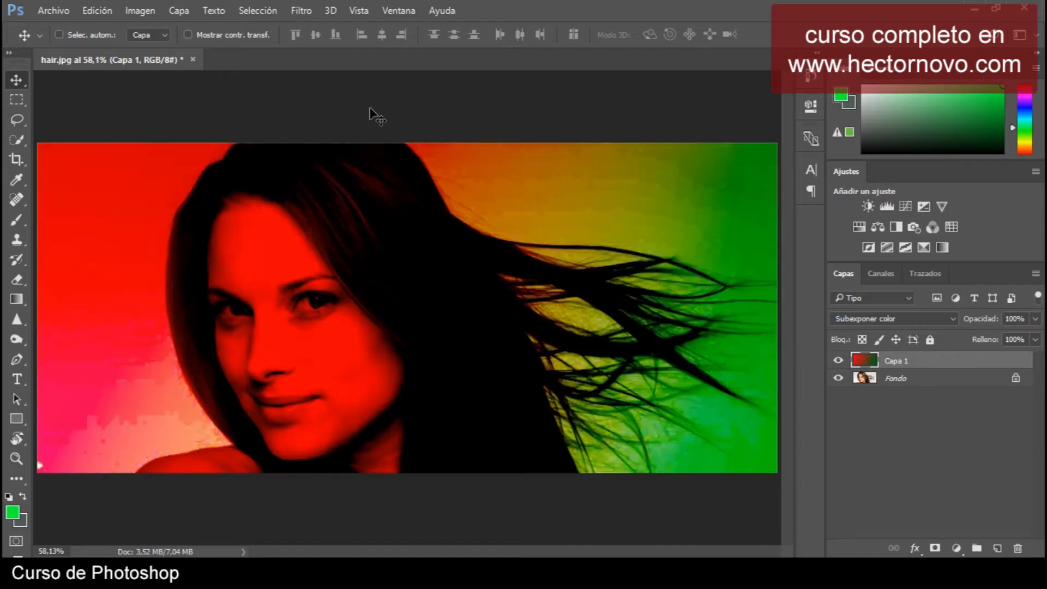
key("shift+plus")
key("shift+plus")
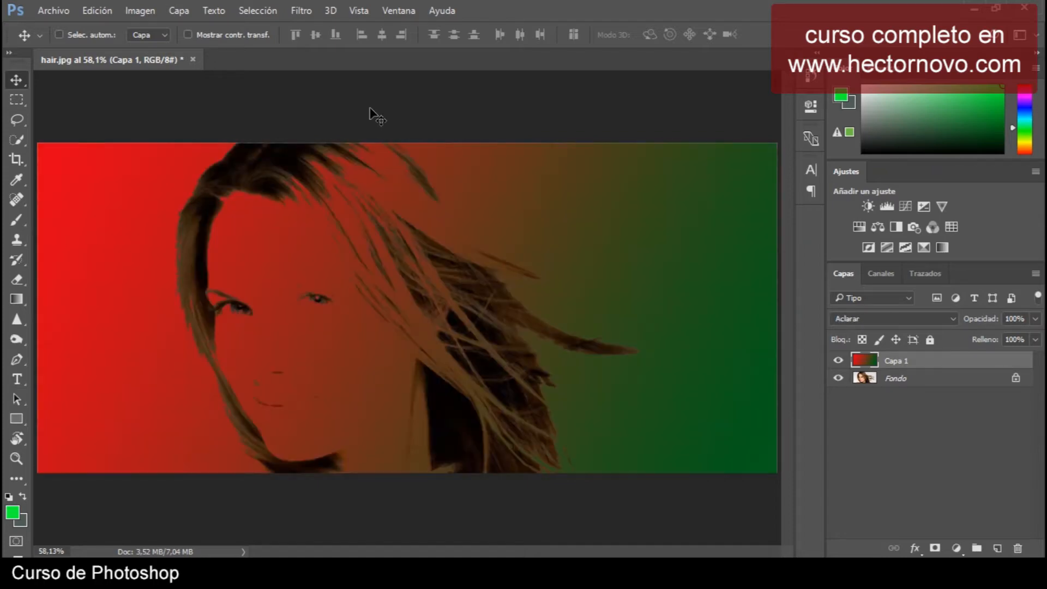
key("shift+plus")
key("shift+plus")
key("shift+plus")
key("shift+plus")
key("shift+plus")
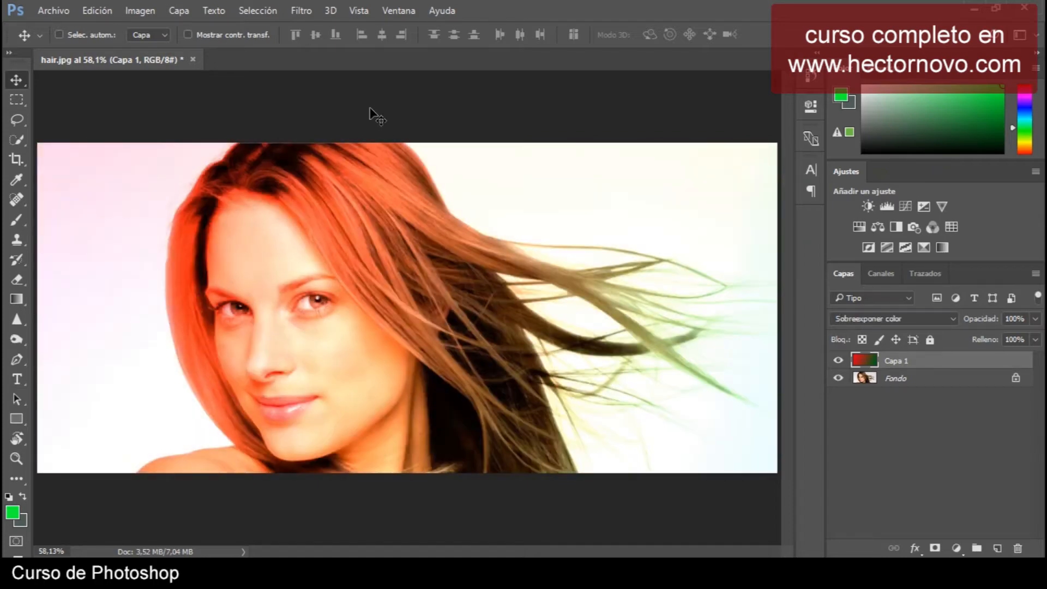
key("shift+plus")
key("shift+plus")
key("shift+plus")
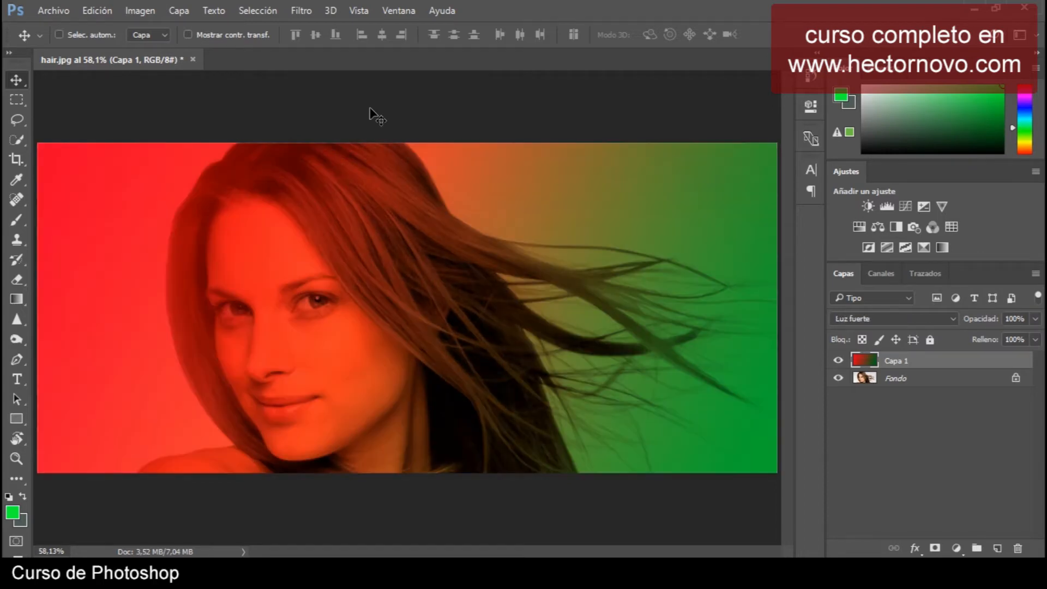
key("shift+plus")
key("shift+plus")
key("shift+plus")
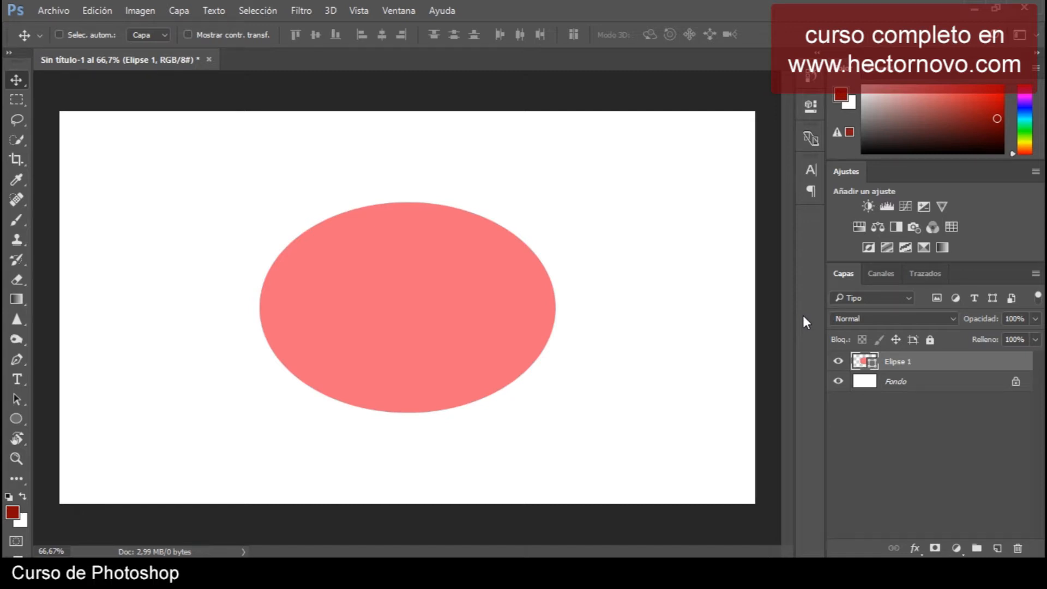
Try scaling the pink ellipse with Free Transform to about 121%.
key("ctrl+t")
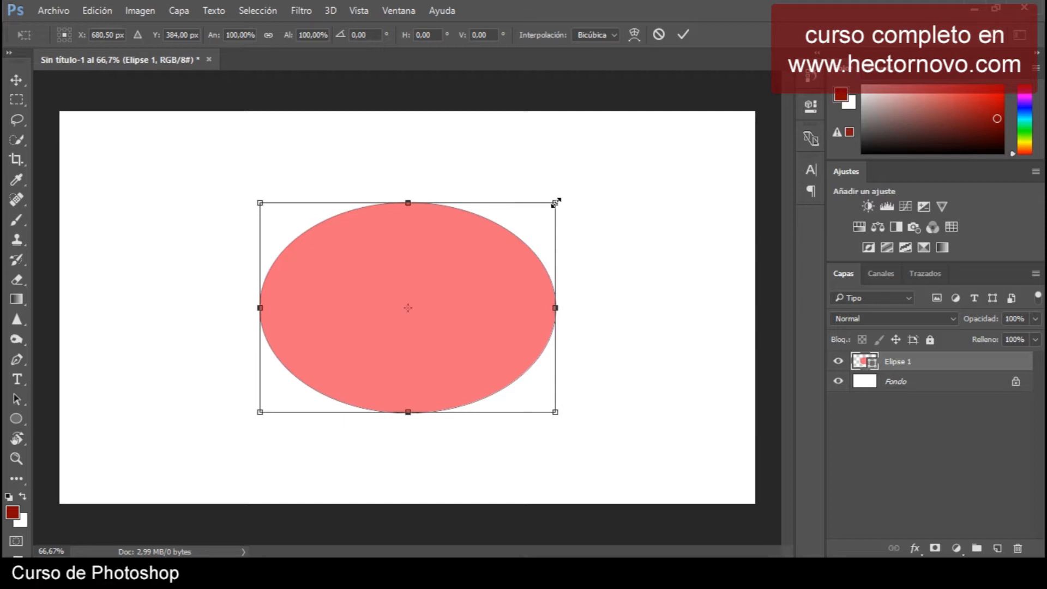
left_click_drag(555, 203, 620, 158)
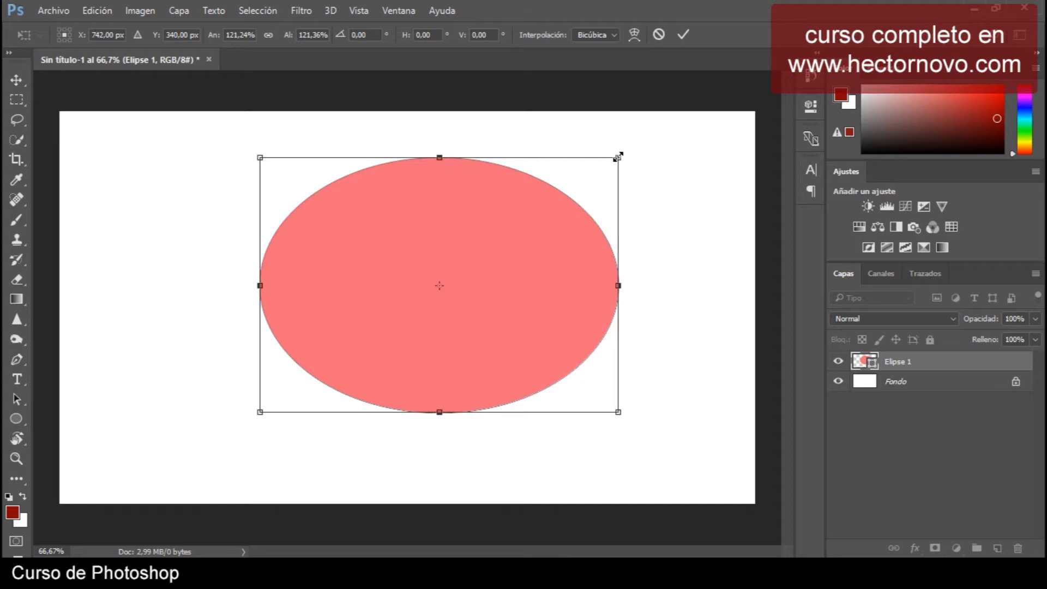
left_click_drag(619, 156, 524, 333)
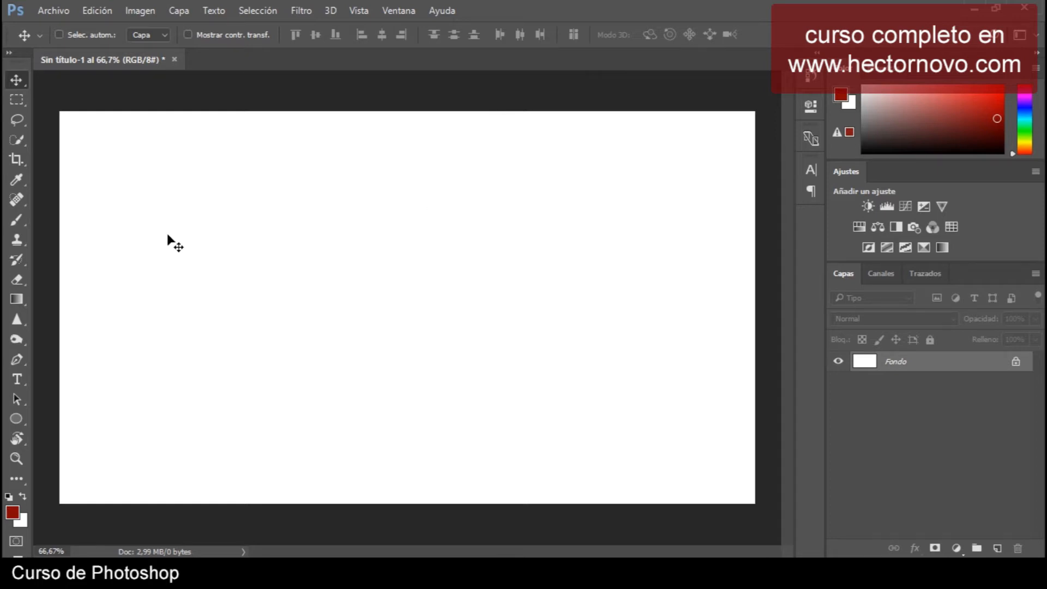
Stamp five soft red dots across the blank canvas with the Brush tool.
left_click(18, 220)
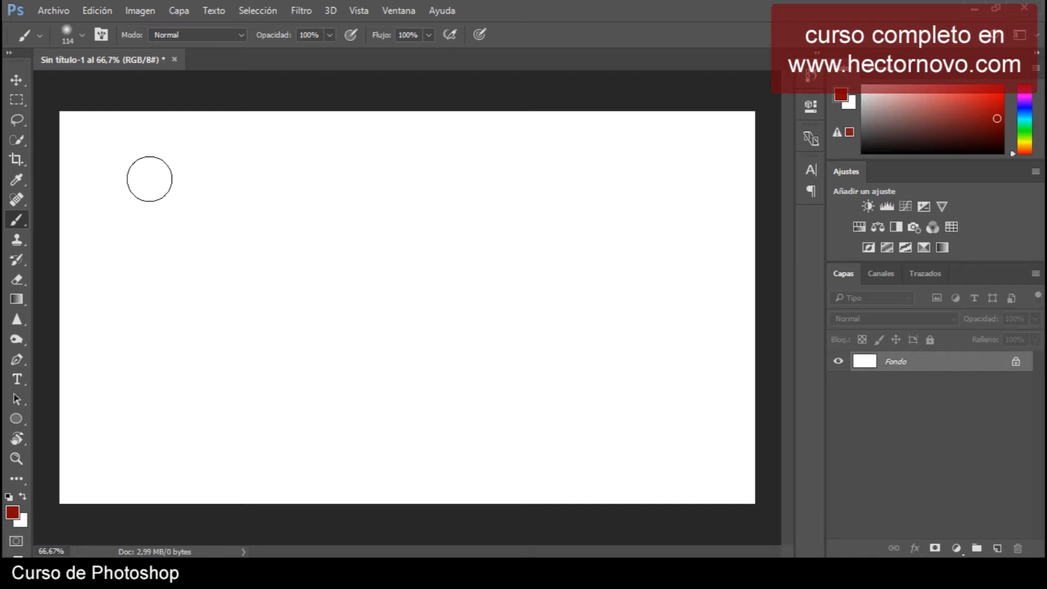
left_click(125, 174)
left_click(190, 329)
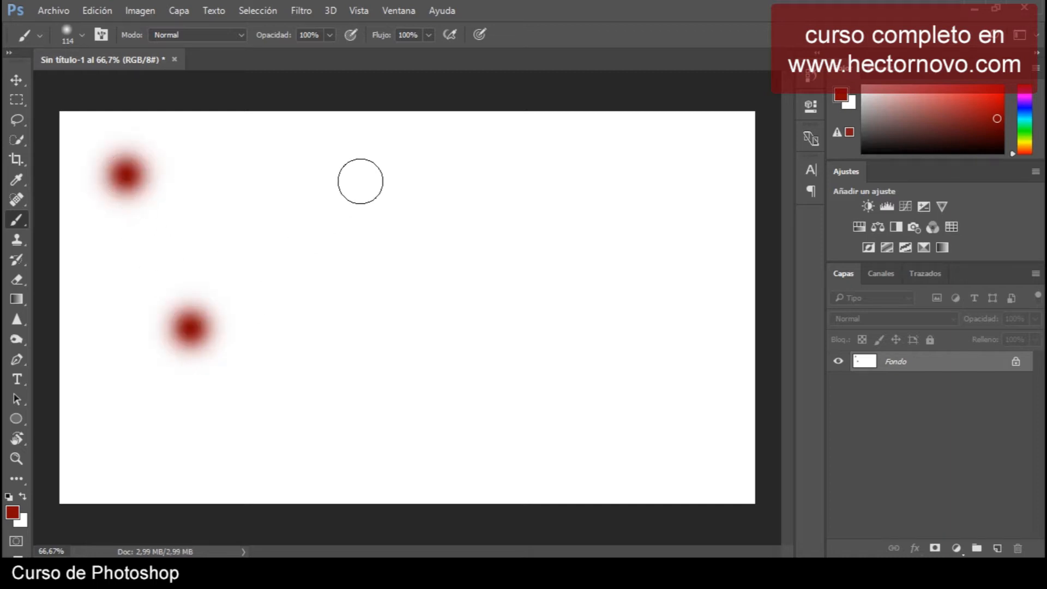
left_click(360, 181)
left_click(473, 370)
left_click(639, 187)
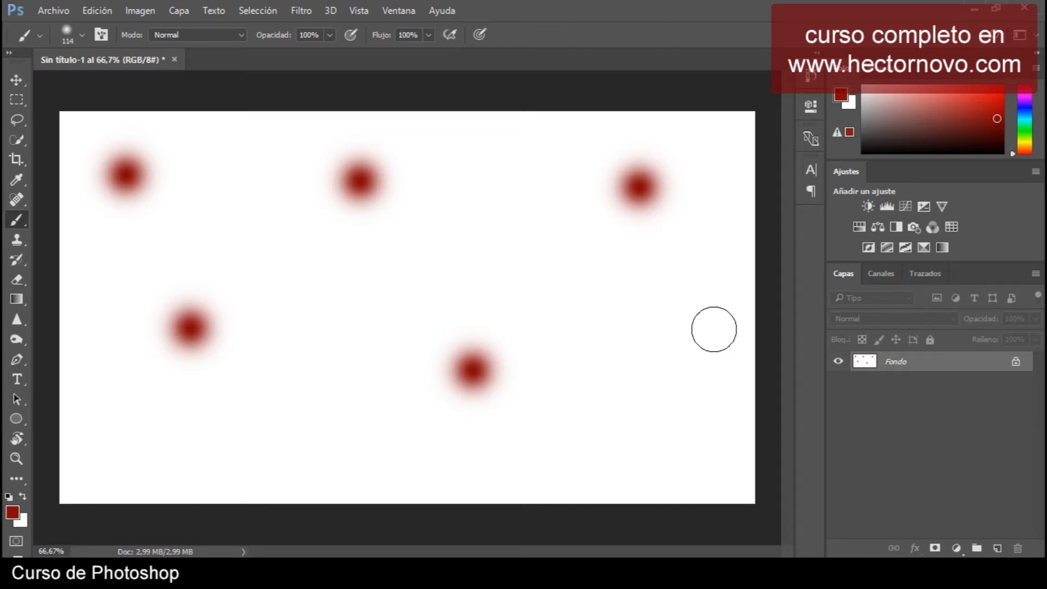
Toggle undo and redo of the last brush dot repeatedly.
key("ctrl+z")
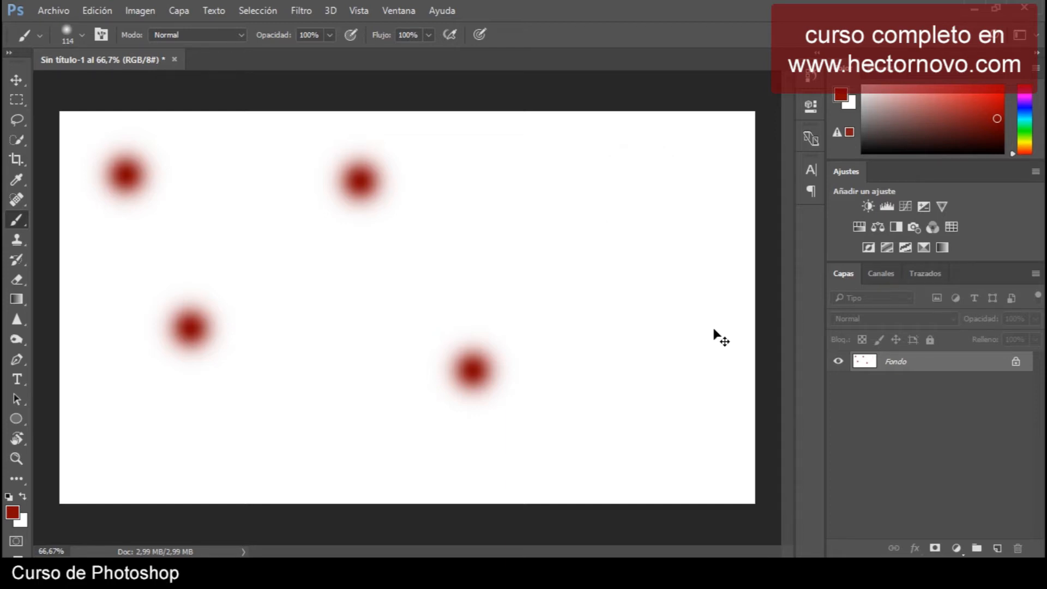
key("ctrl+z")
key("ctrl+z")
key("ctrl+z")
key("ctrl+z")
key("ctrl+z")
key("ctrl+z")
key("ctrl+z")
key("ctrl+z")
key("ctrl+z")
key("ctrl+z")
key("ctrl+z")
key("ctrl+z")
key("ctrl+z")
key("ctrl+z")
key("ctrl+z")
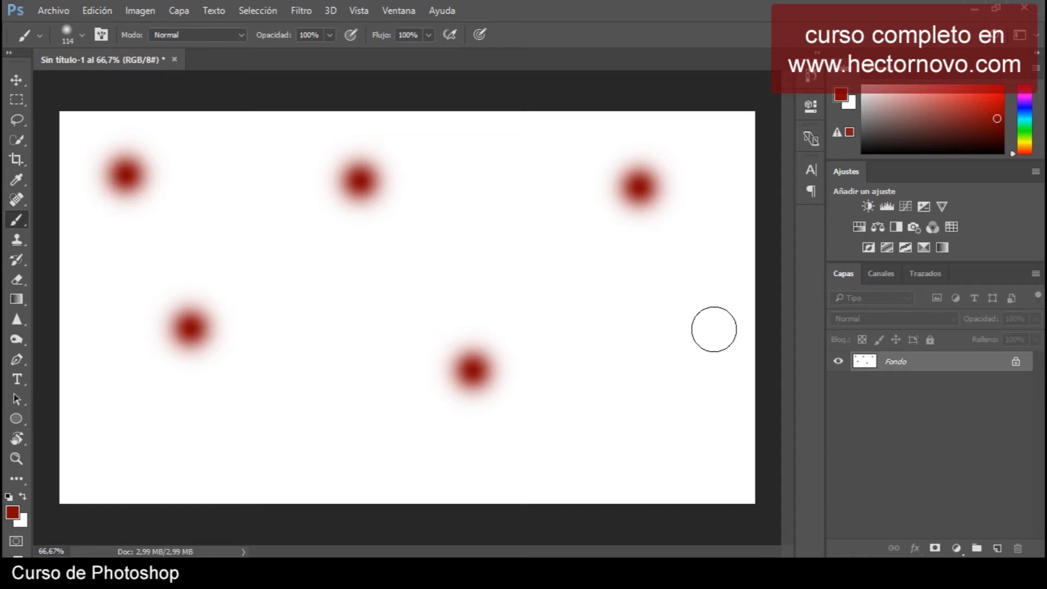
Step back four states through the history to remove the later dots.
key("ctrl+alt+z")
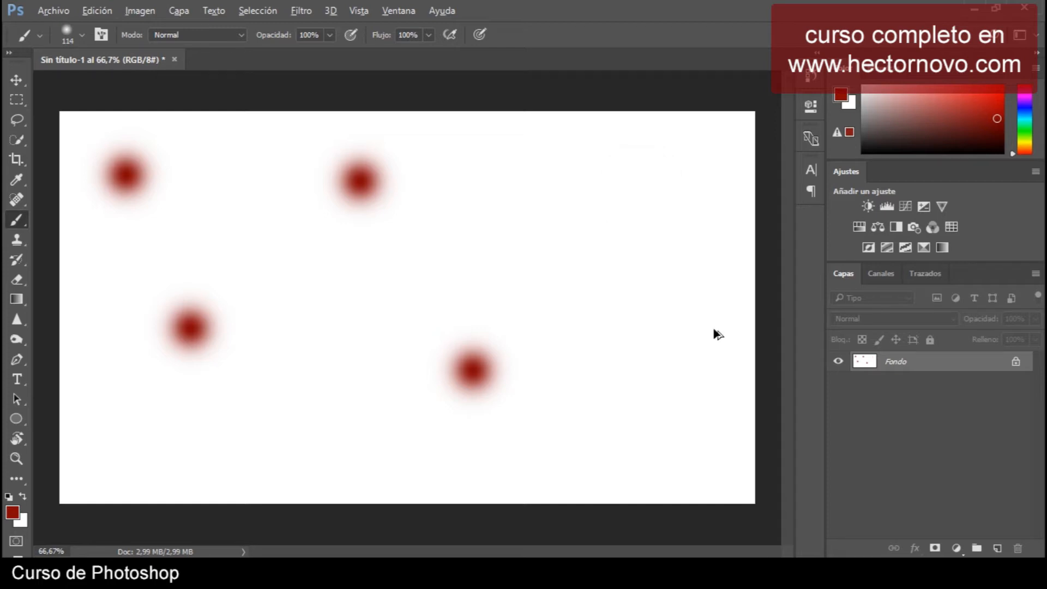
key("ctrl+alt+z")
key("ctrl+alt+z")
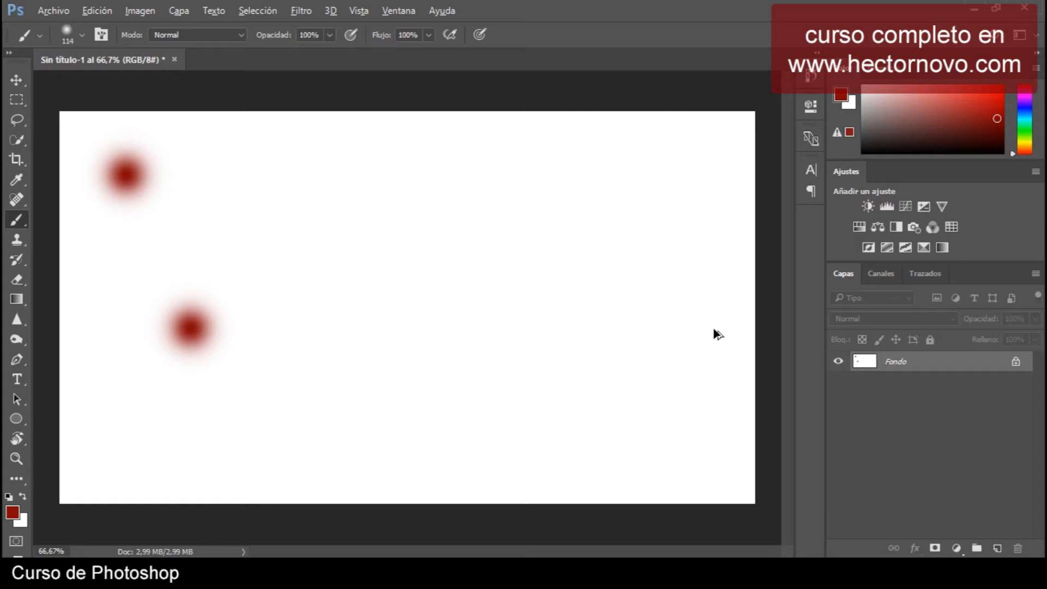
key("ctrl+alt+z")
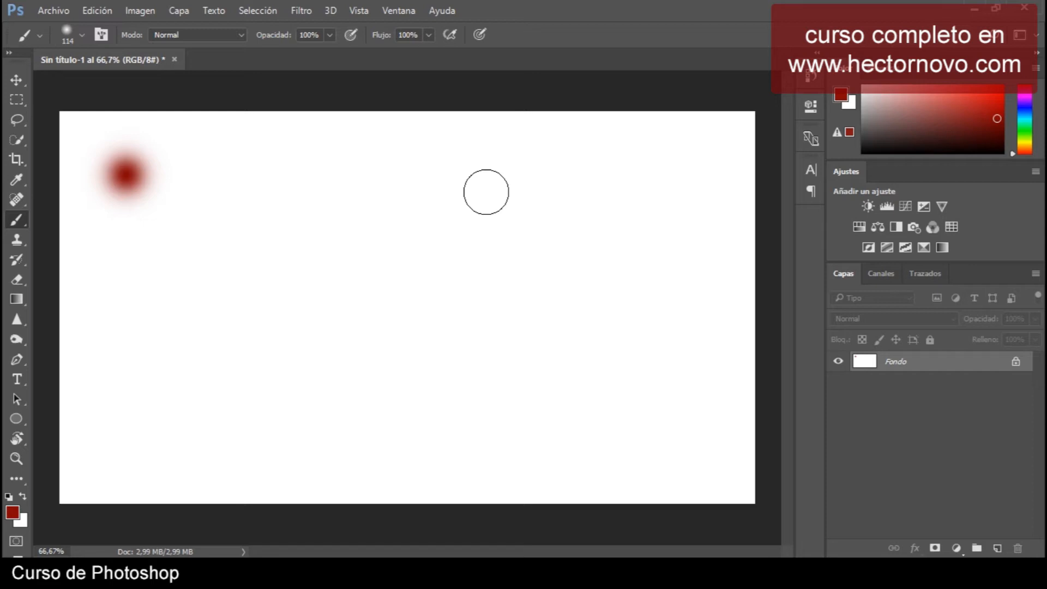
Stamp five more red brush dots at different spots on the canvas.
left_click(239, 265)
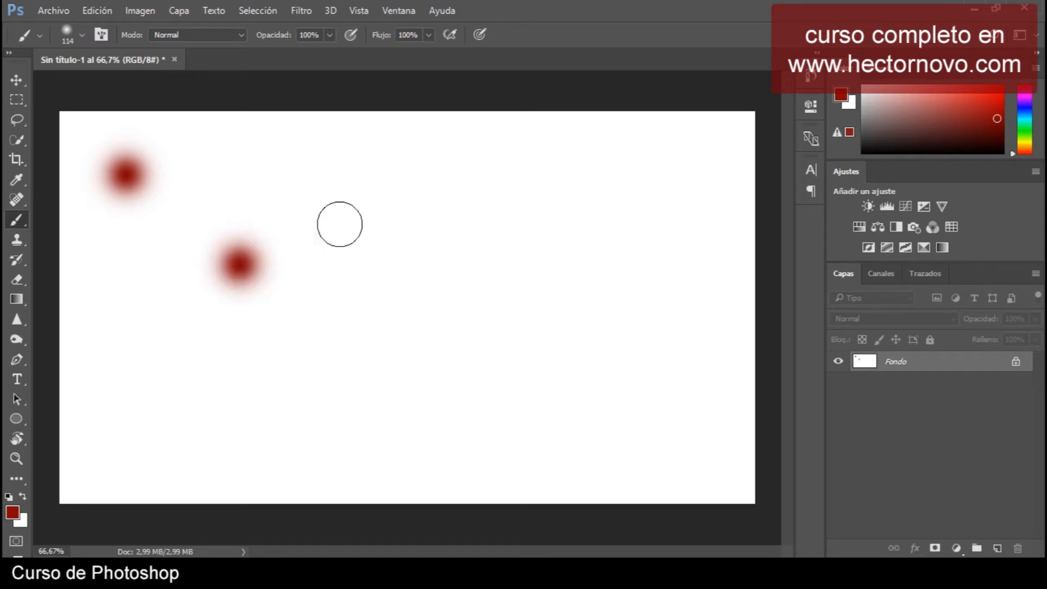
left_click(398, 187)
left_click(475, 348)
left_click(596, 209)
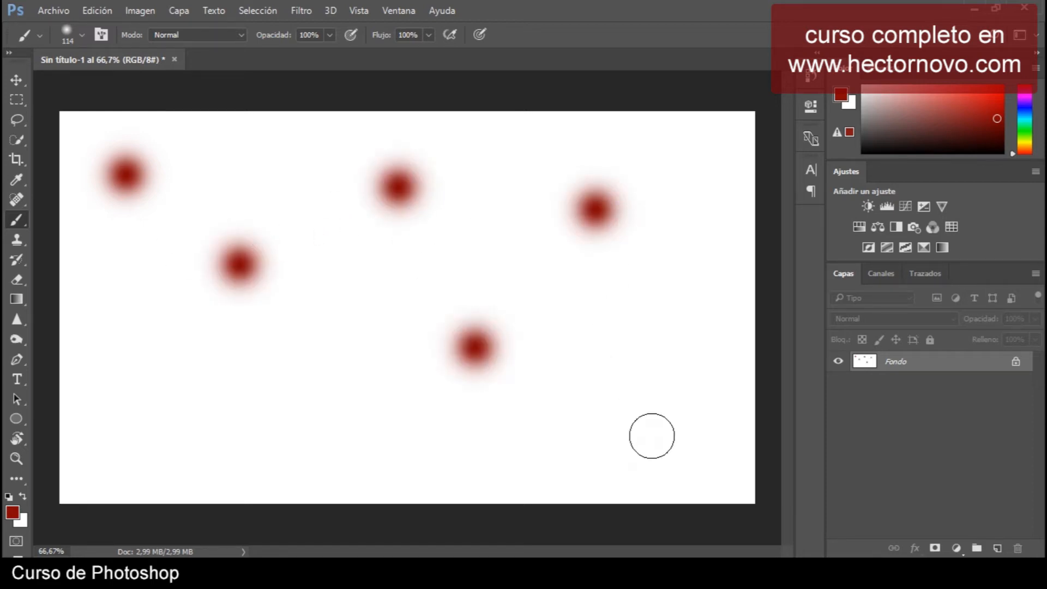
left_click(651, 436)
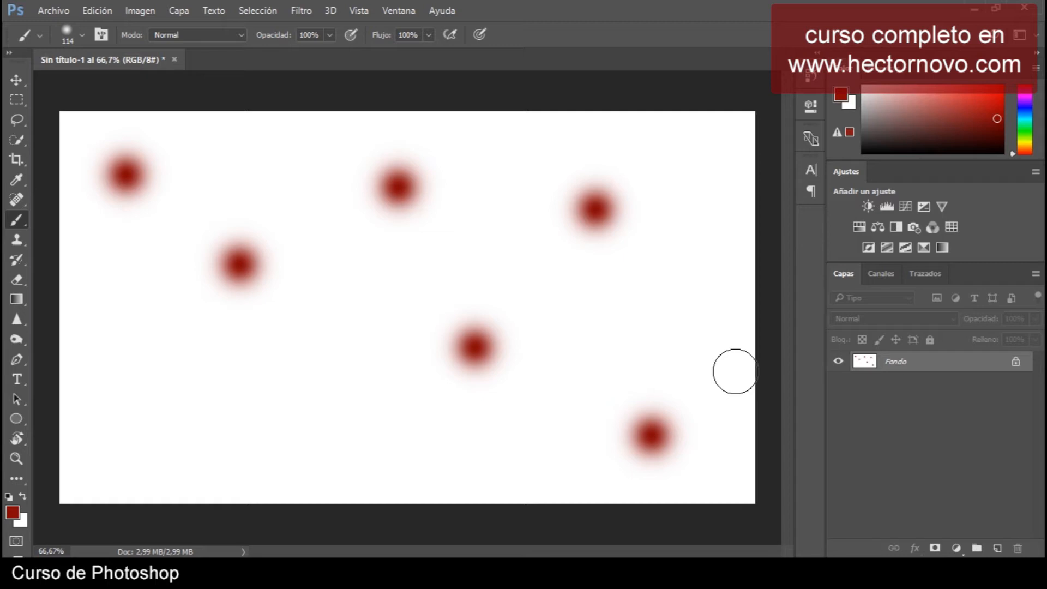
Undo the last dot and step back four more states through the history.
key("ctrl+z")
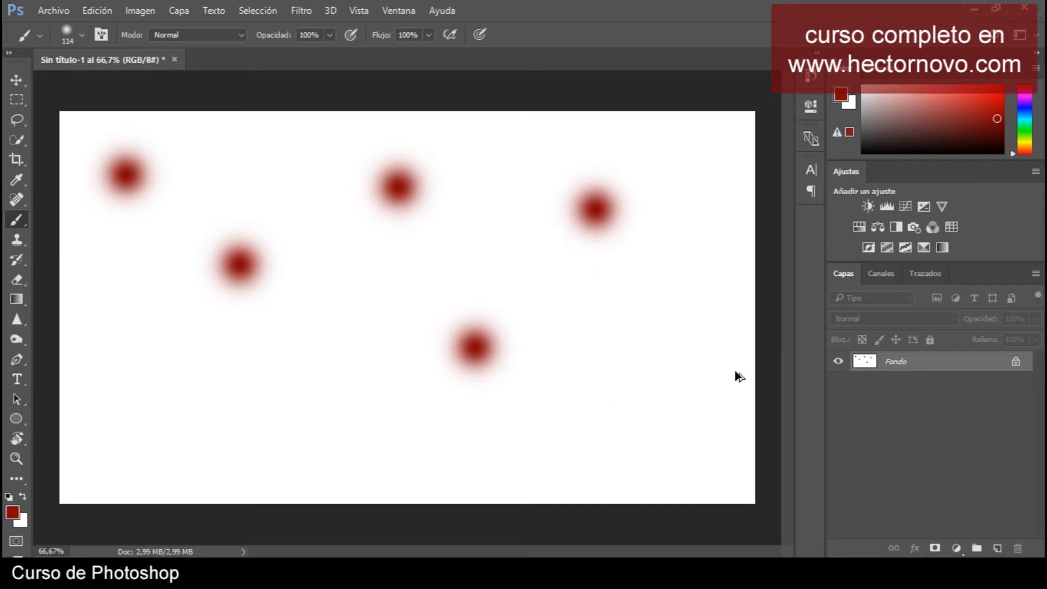
key("ctrl+alt+z")
key("ctrl+alt+z")
key("ctrl+alt+z")
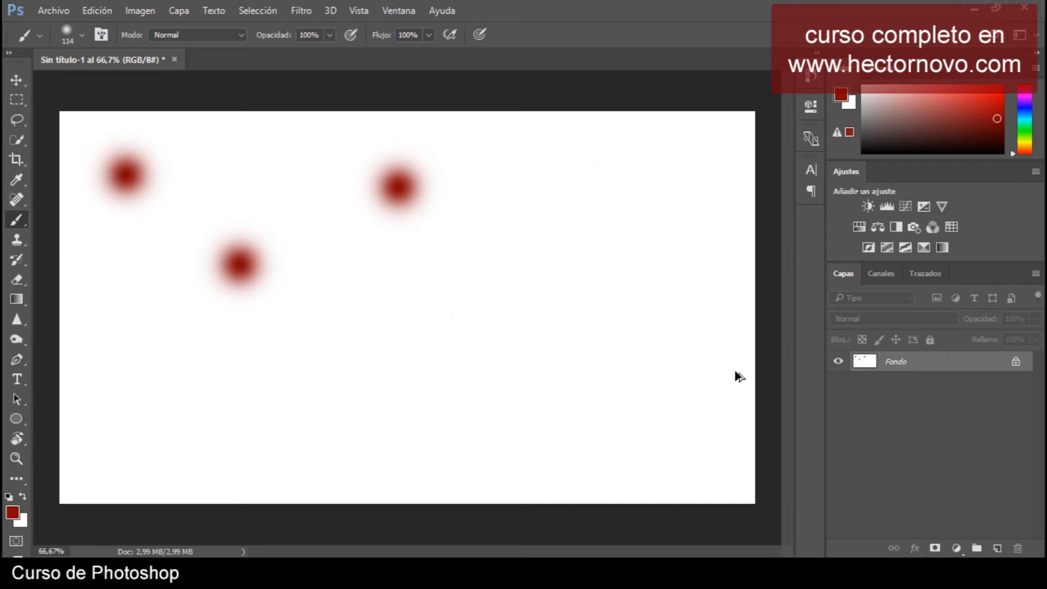
key("ctrl+alt+z")
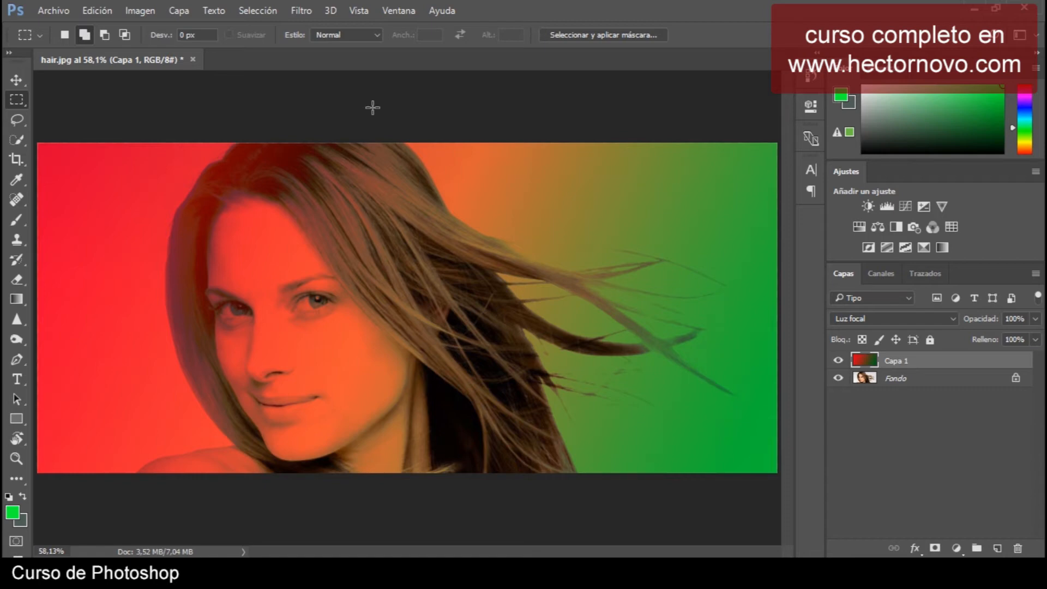
Switch to the Rectangular Marquee tool and draw a rectangular selection over the woman's face.
right_click(19, 103)
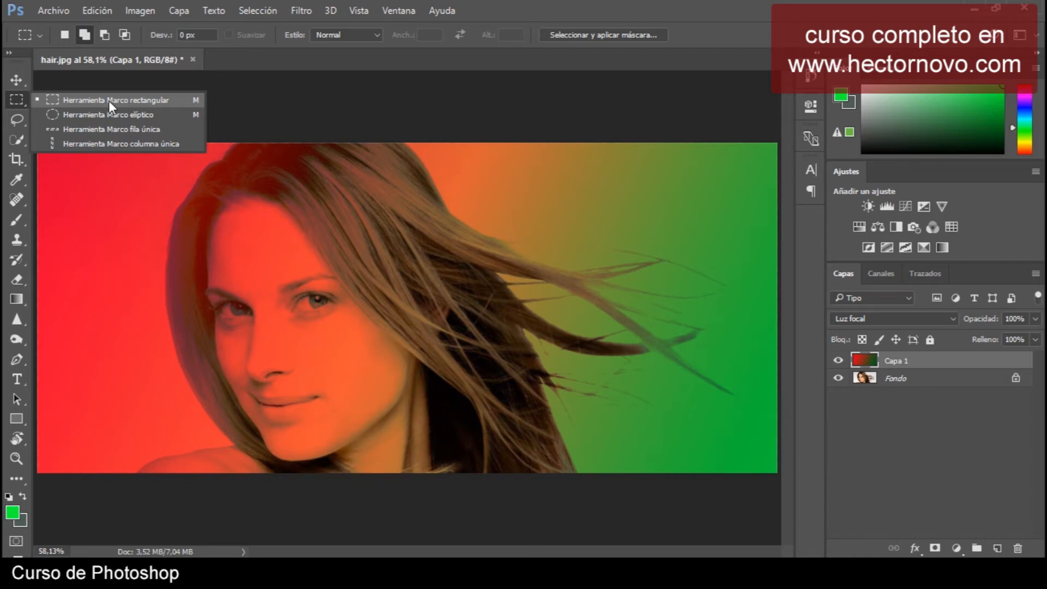
left_click(109, 100)
left_click_drag(170, 206, 347, 330)
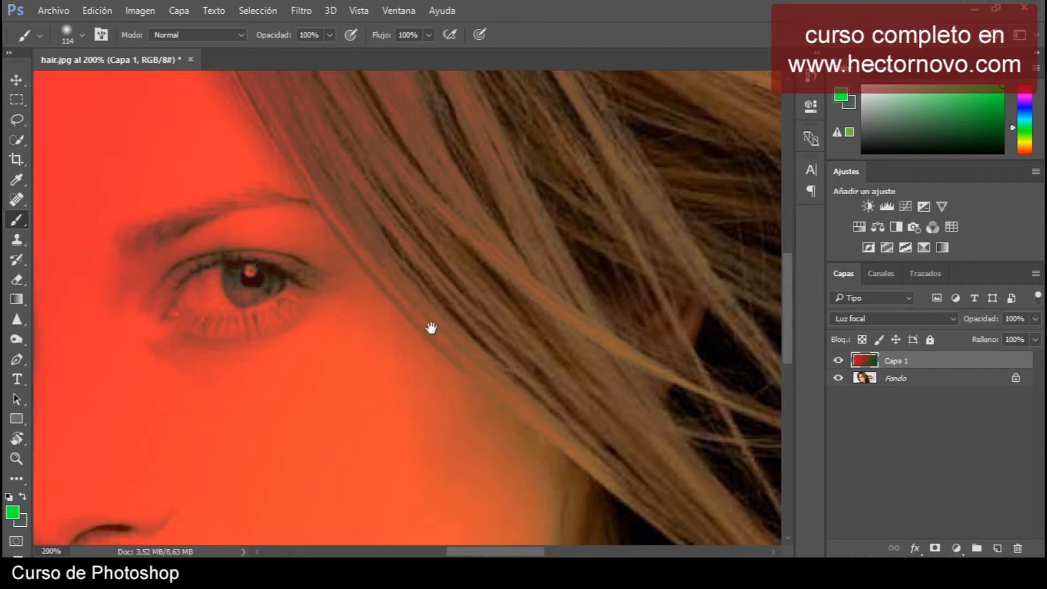
left_click_drag(359, 344, 428, 306)
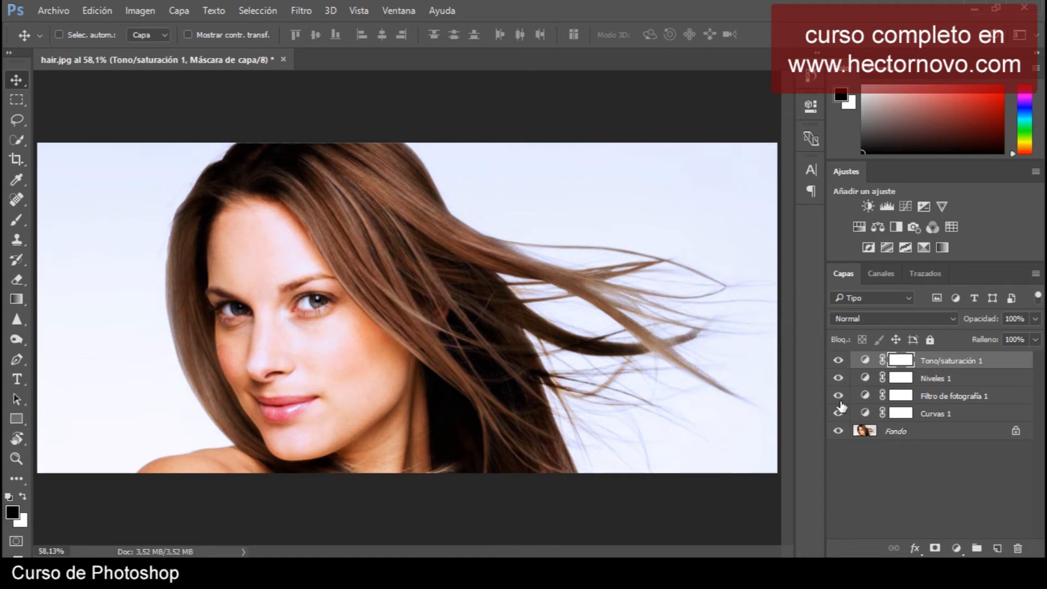
Show only the Fondo layer, then restore visibility of all other layers.
left_click(839, 432, "alt")
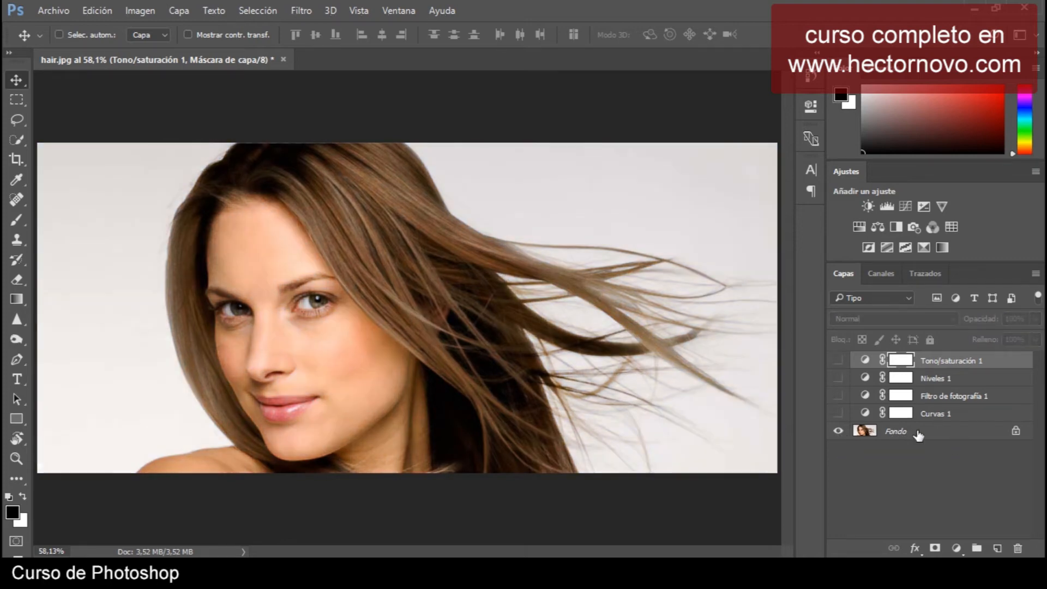
left_click(838, 432, "alt")
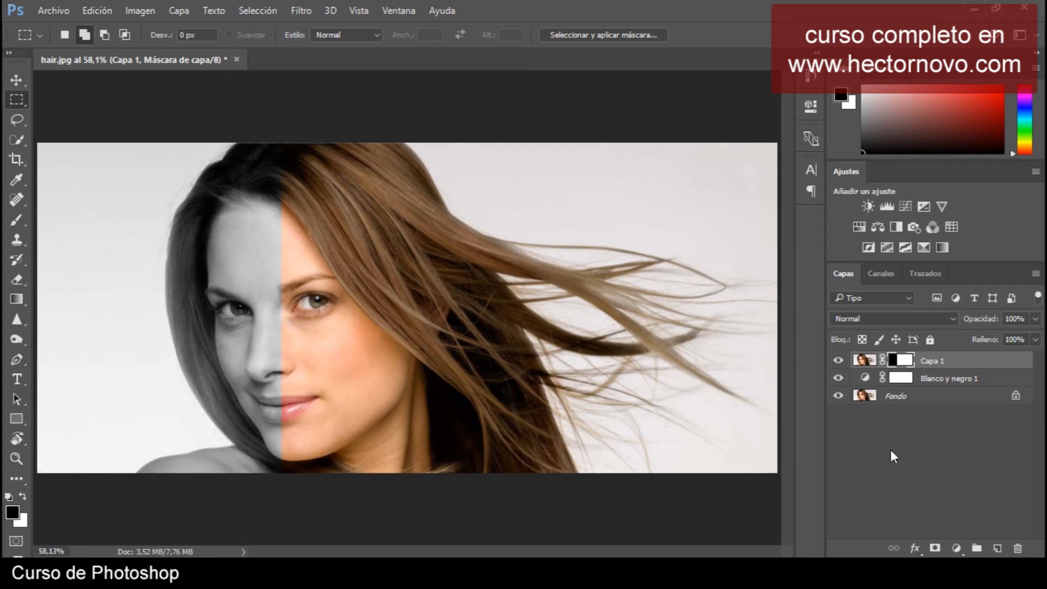
Invert Capa 1's layer mask seven times in a row.
key("ctrl+i")
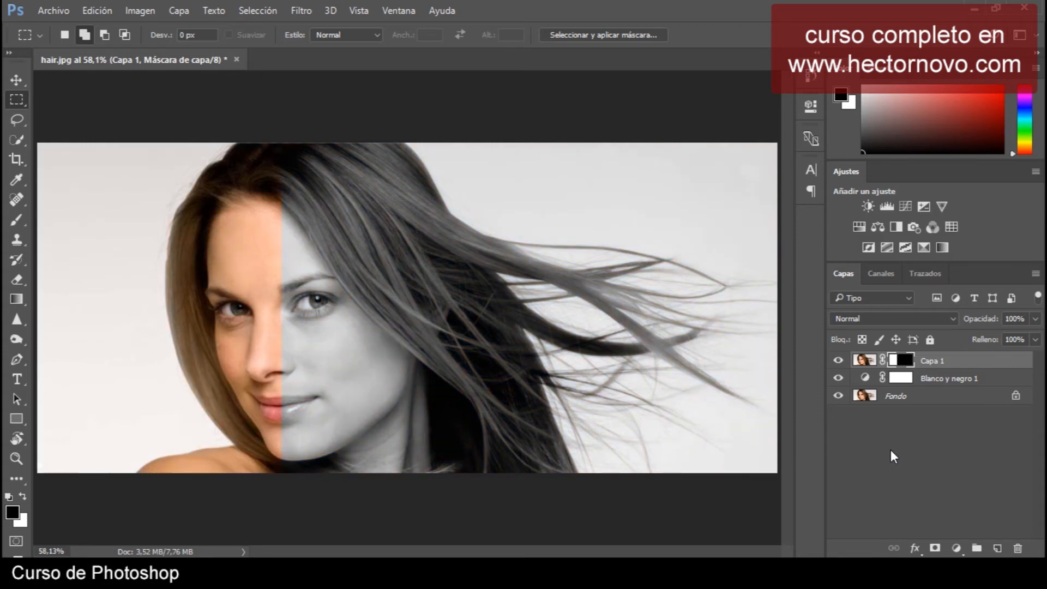
key("ctrl+i")
key("ctrl+i")
key("ctrl+i")
key("ctrl+i")
key("ctrl+i")
key("ctrl+i")
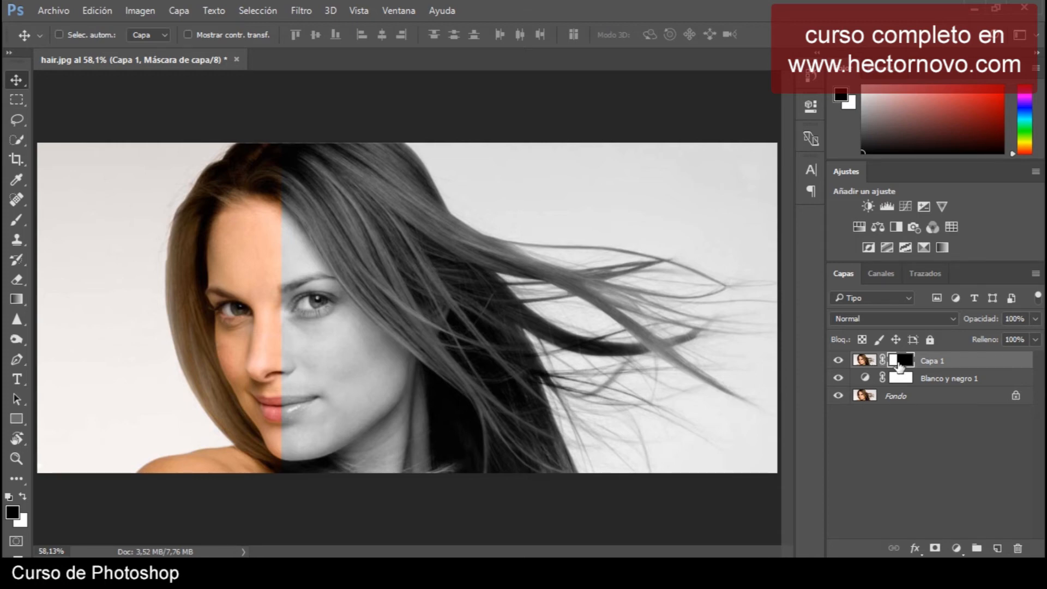
Unlink Capa 1 from its mask and move the mask and the layer image separately.
left_click(883, 362)
left_click_drag(316, 296, 338, 305)
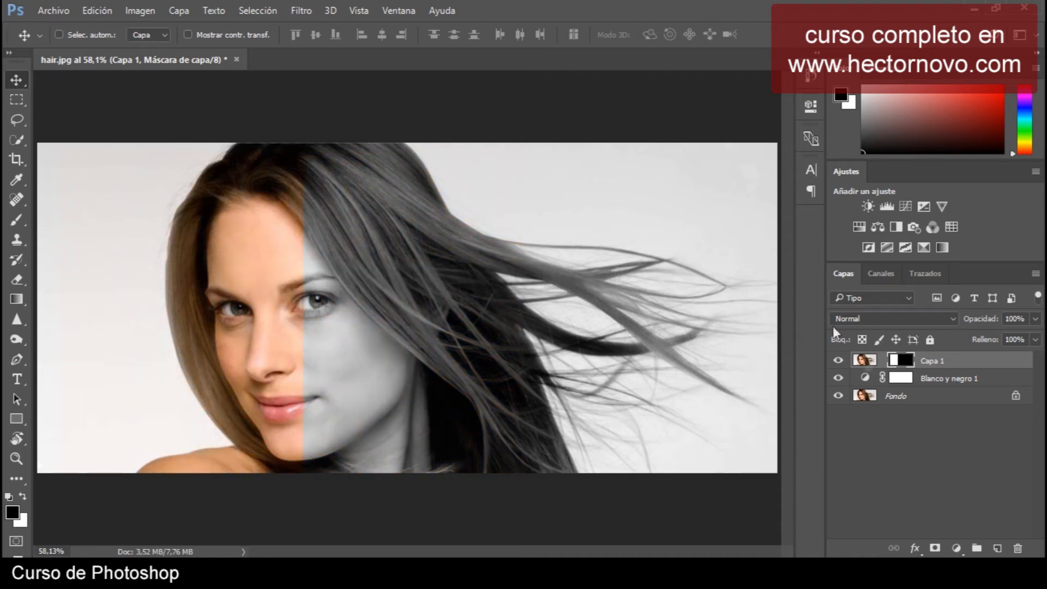
left_click(872, 363)
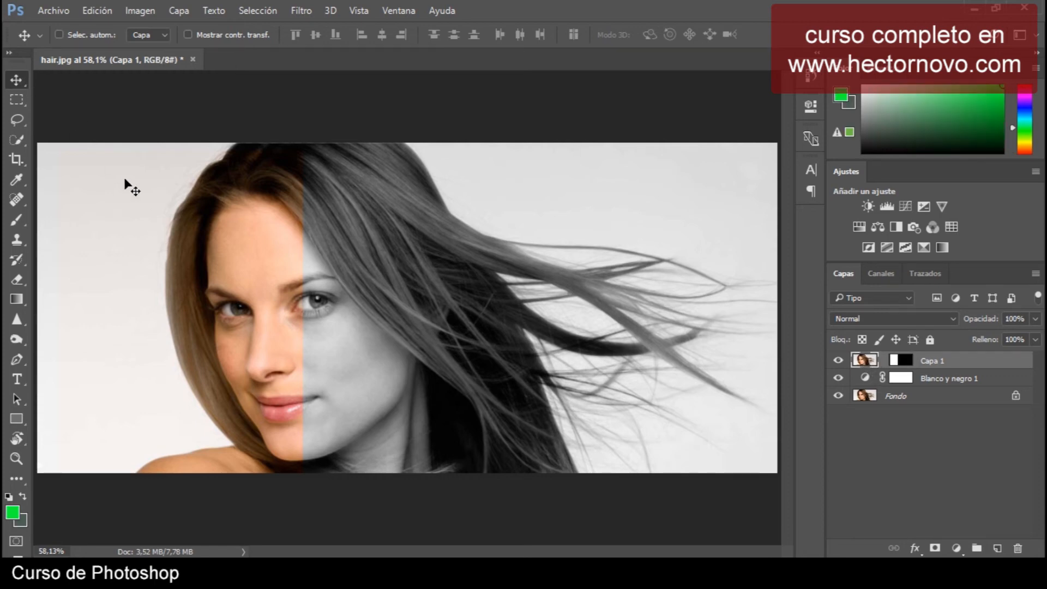
left_click_drag(183, 256, 160, 314)
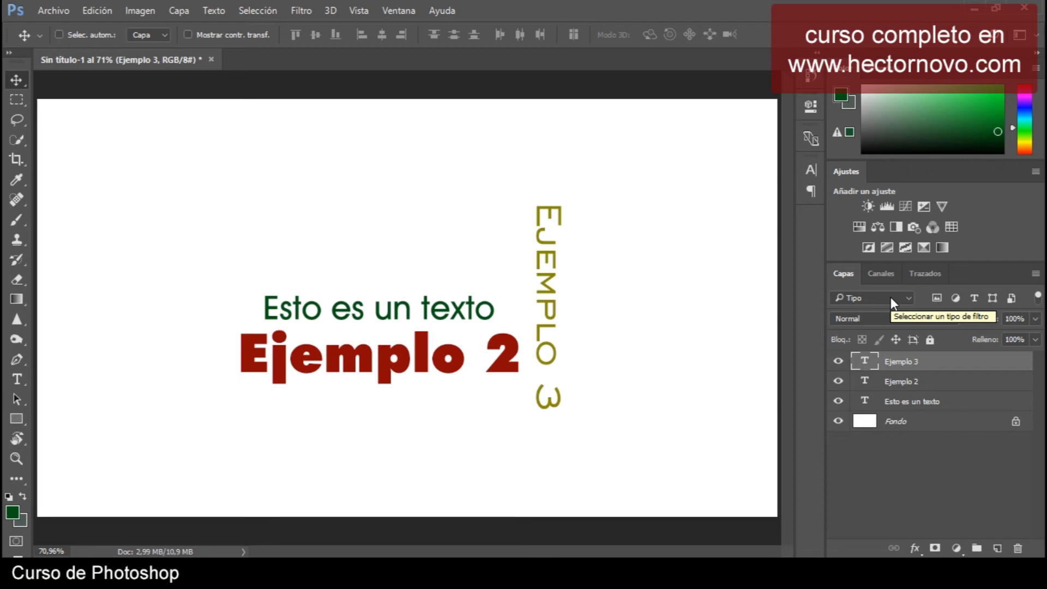
Select all three text layers and set their font to Futura Md BT with the Type tool.
left_click(948, 384, "ctrl")
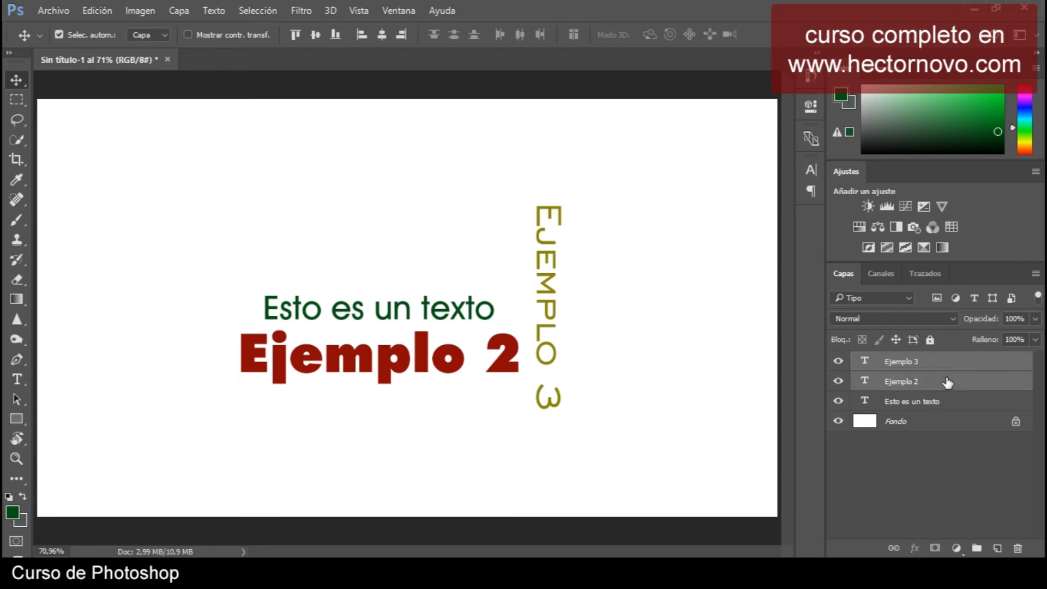
left_click(950, 407, "ctrl")
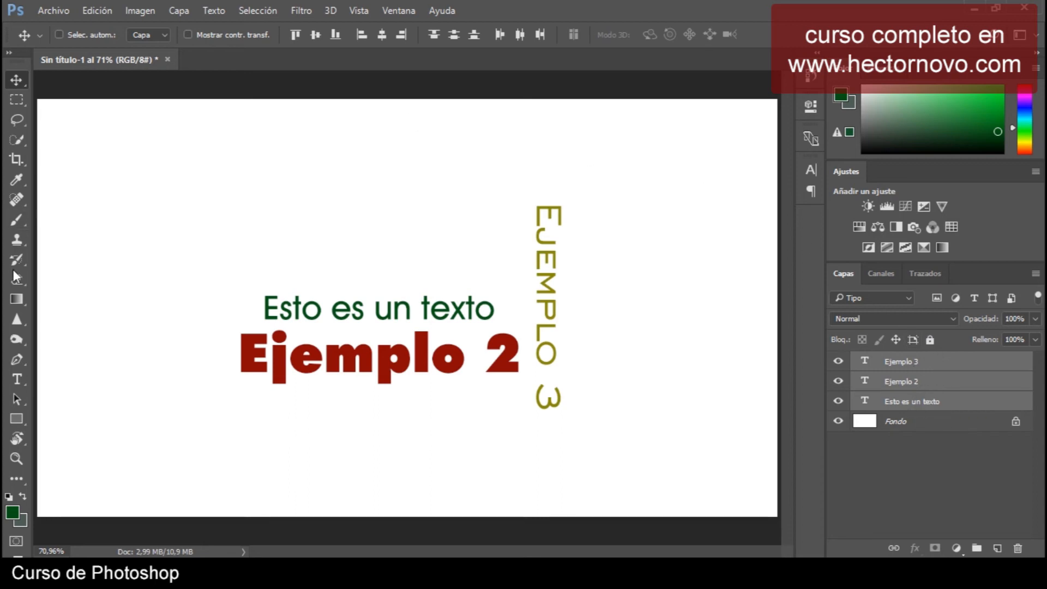
left_click(18, 380)
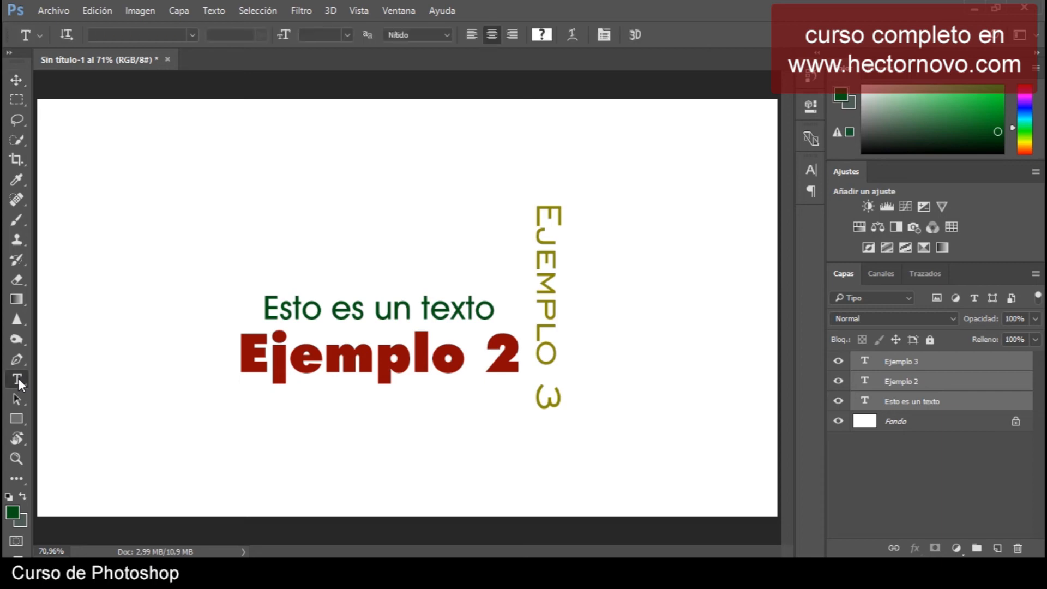
left_click(192, 35)
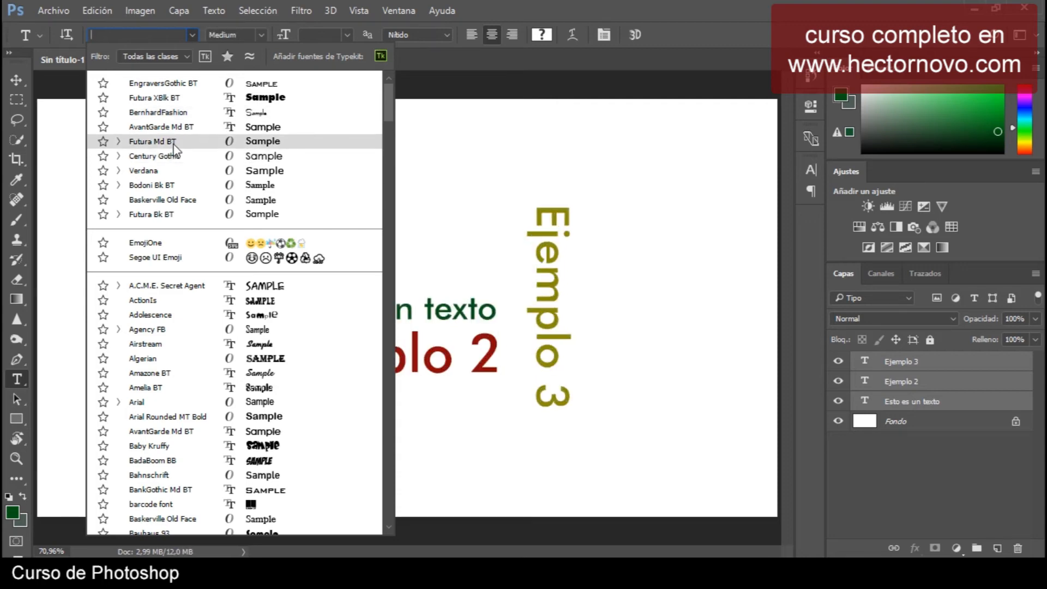
left_click(164, 141)
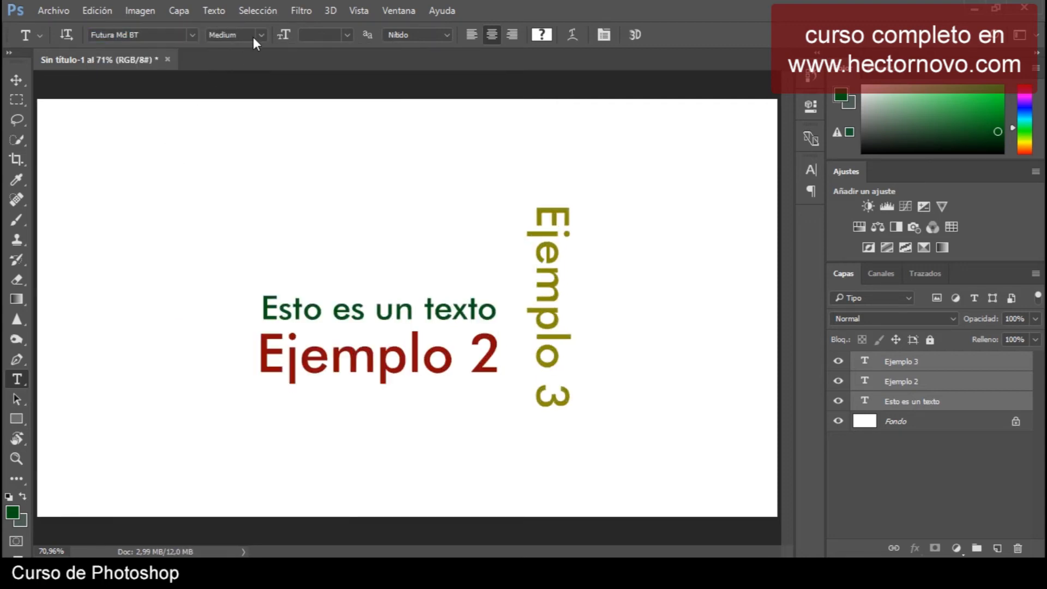
Set the font size of the three text layers to 16 pt, then to 72 pt.
left_click(283, 37)
left_click(348, 35)
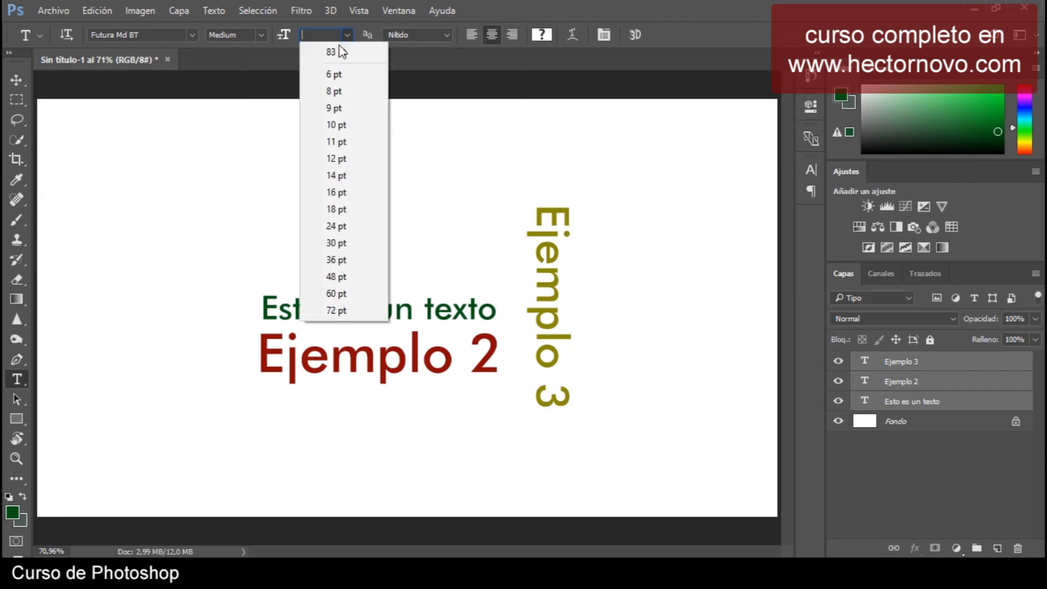
left_click(339, 193)
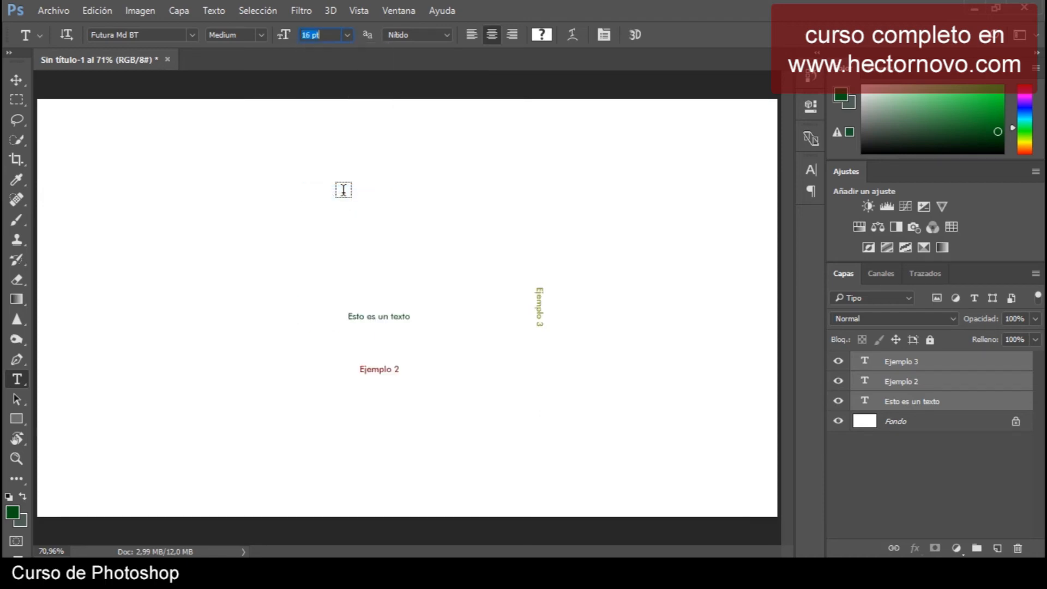
left_click(347, 35)
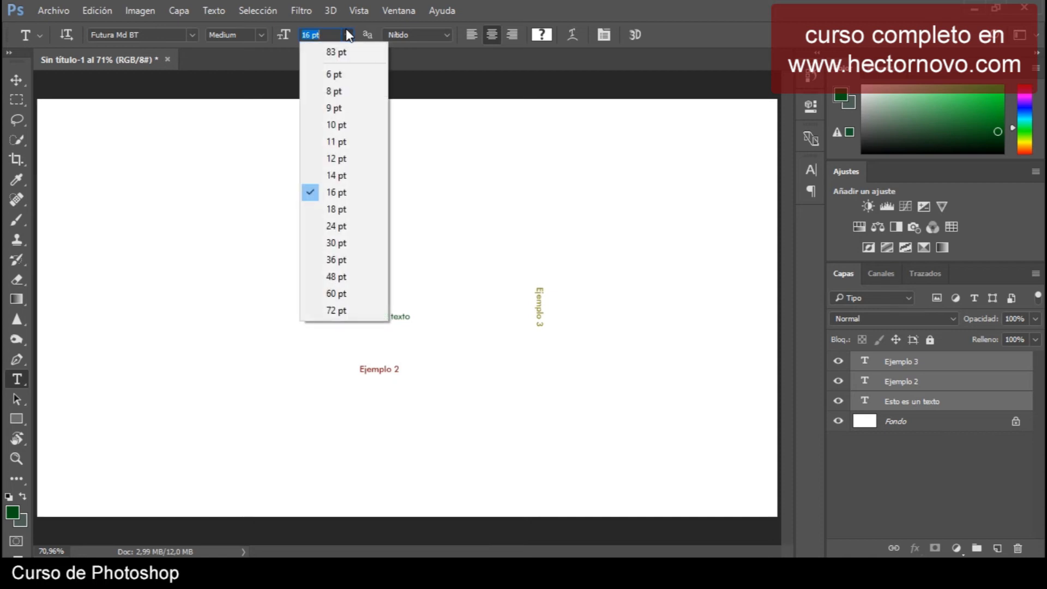
left_click(339, 309)
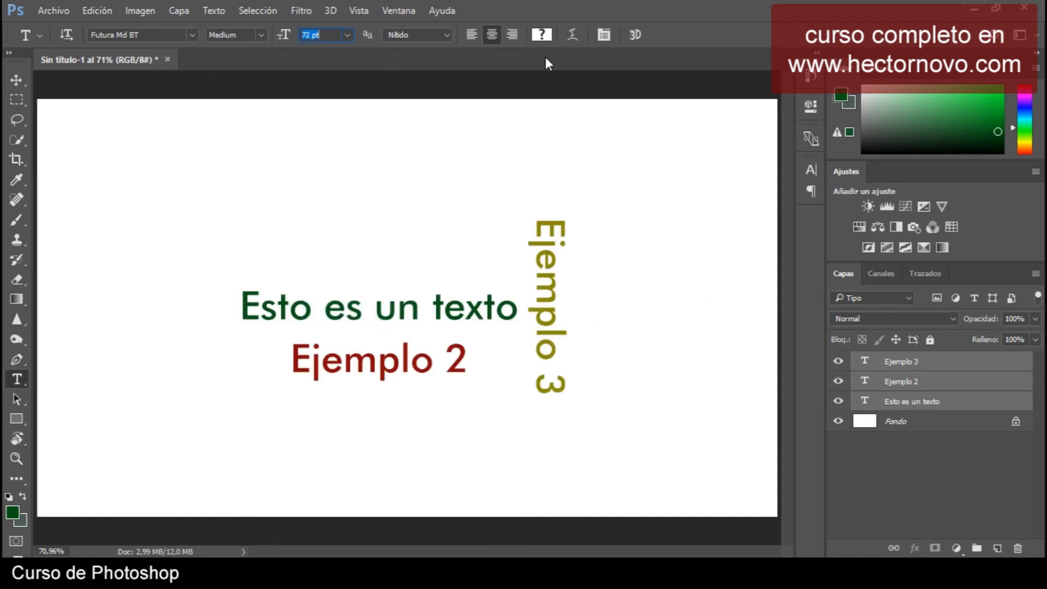
Change the text colour of the three layers to red dc0f0f.
left_click(541, 34)
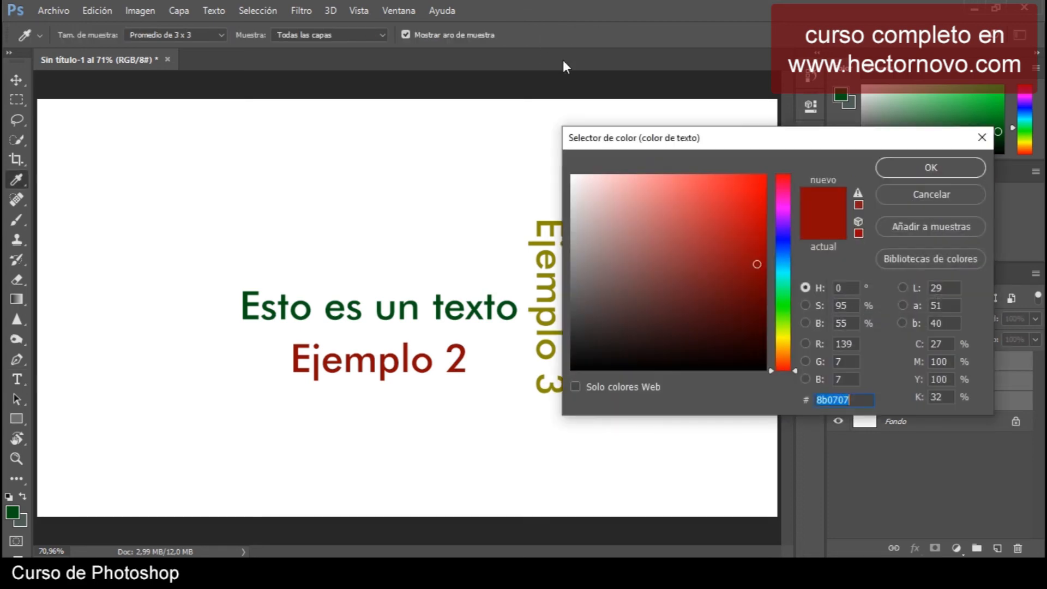
left_click(755, 210)
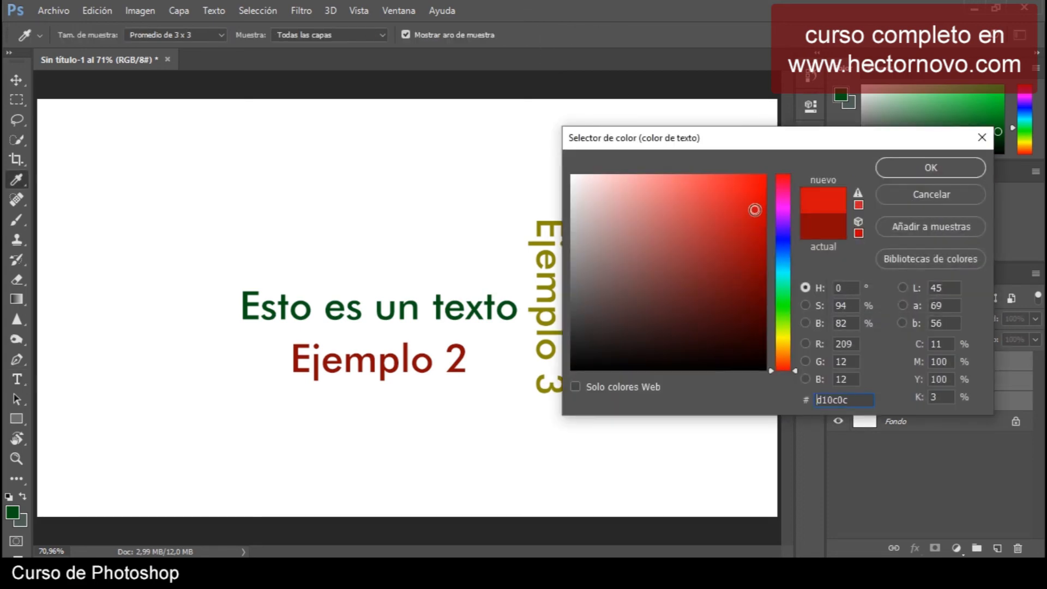
left_click(754, 201)
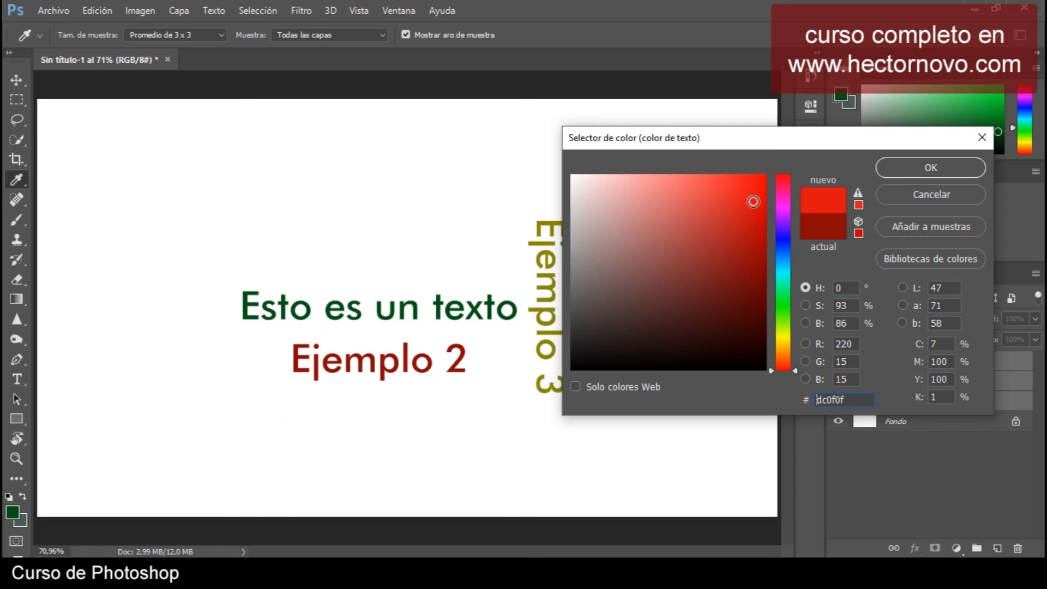
left_click(931, 168)
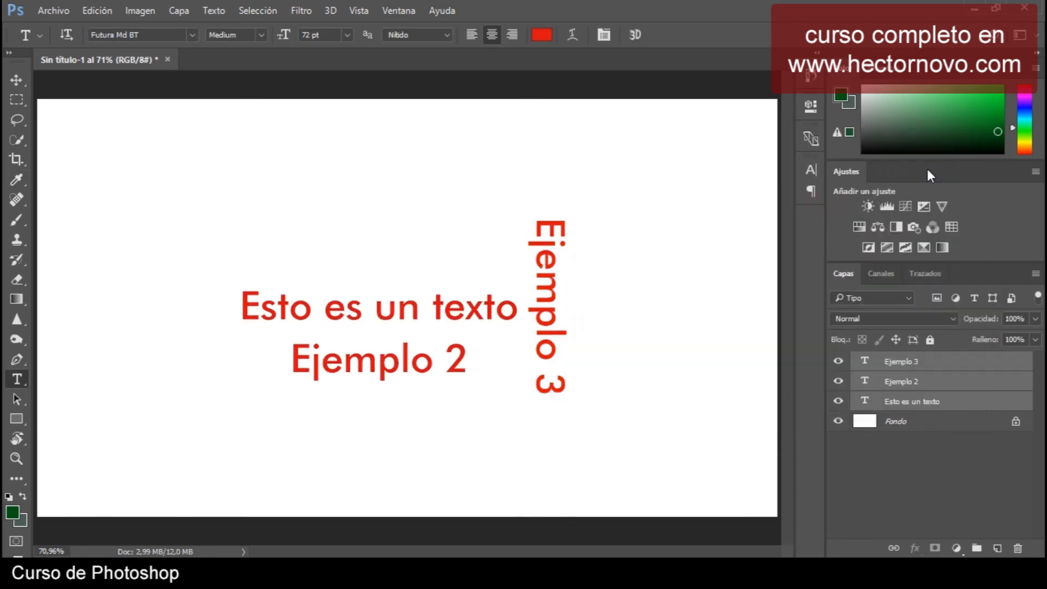
Disable and then re-enable the layer mask of the Blanco y negro 1 adjustment layer.
left_click(22, 81)
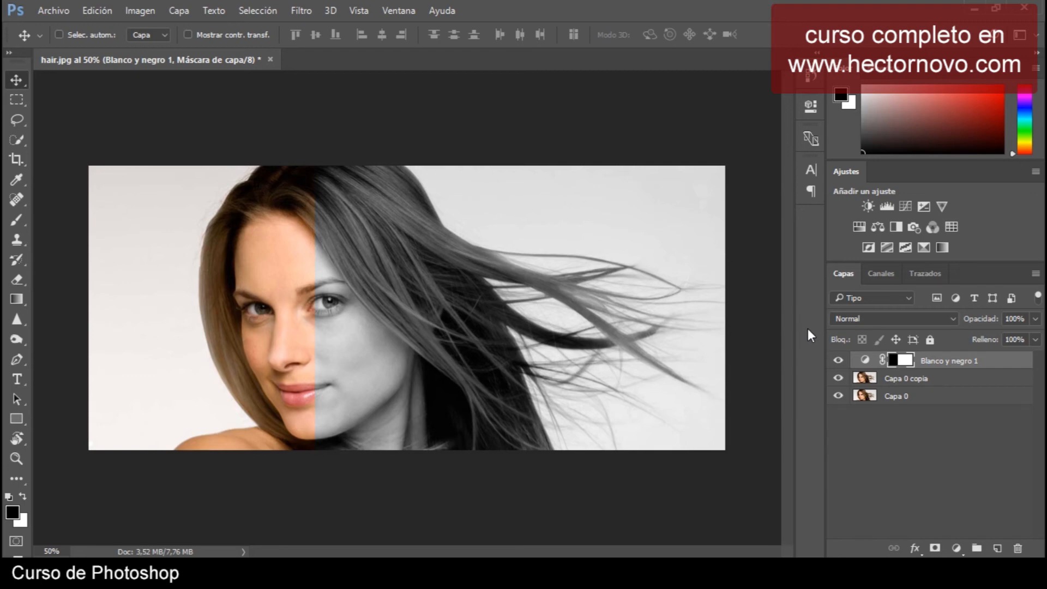
left_click(905, 361, "shift")
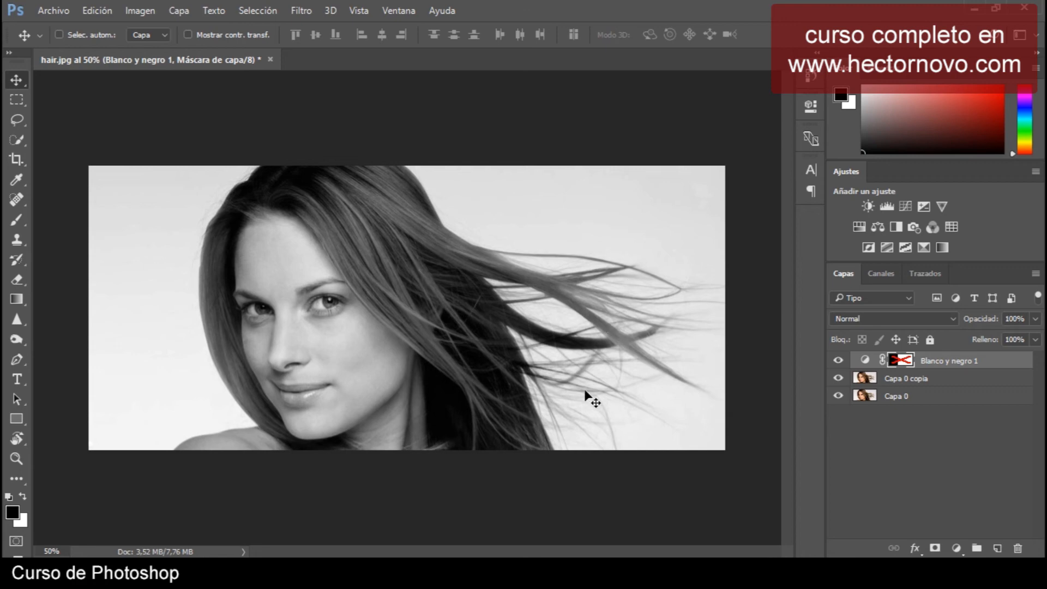
left_click(903, 364, "shift")
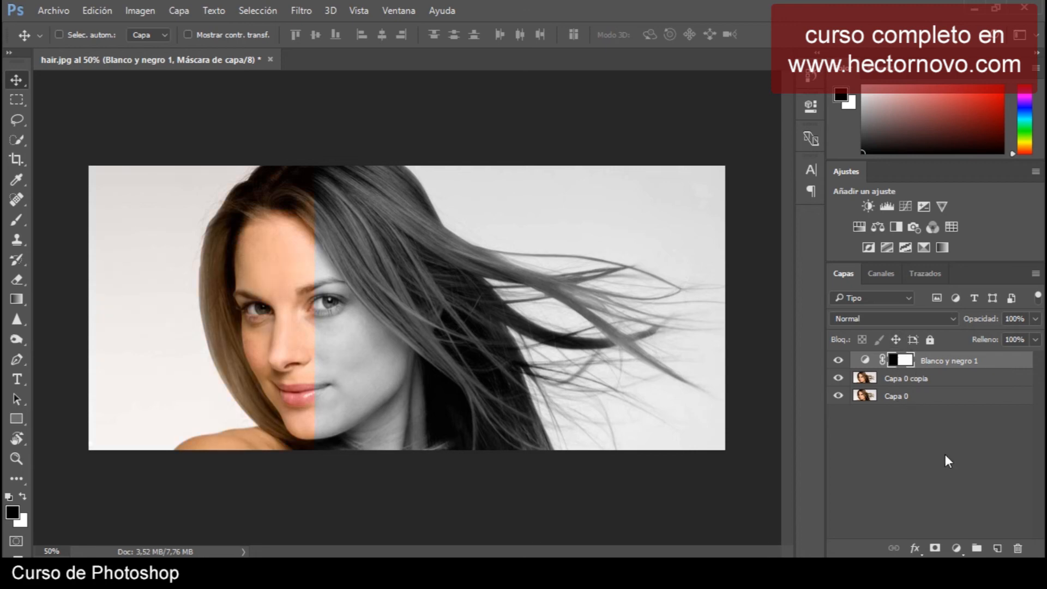
Display the Blanco y negro 1 mask alone on the canvas, then return to the normal image view.
left_click(906, 363, "alt")
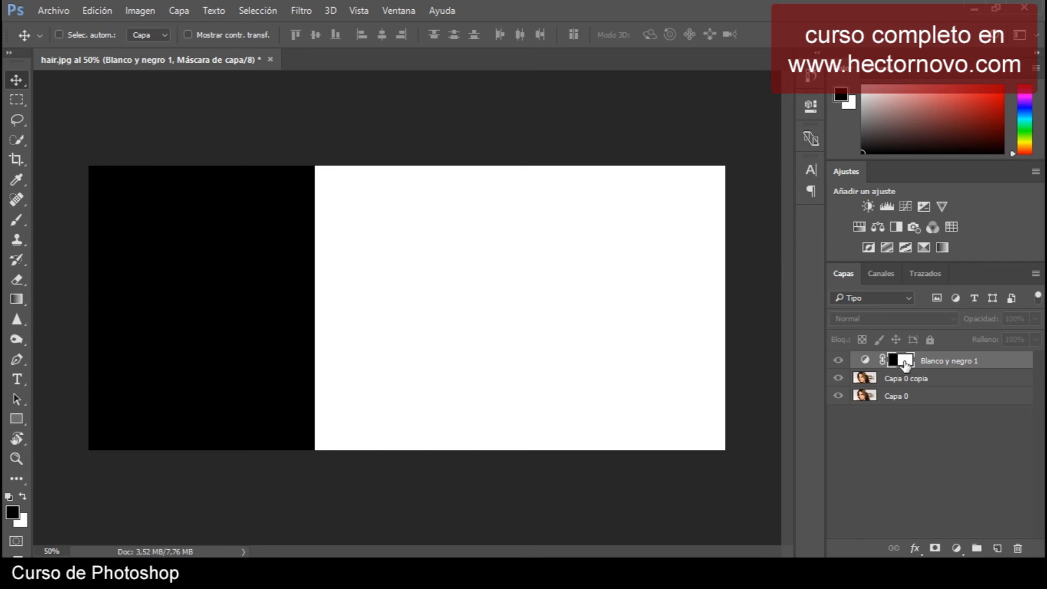
left_click(906, 361, "alt")
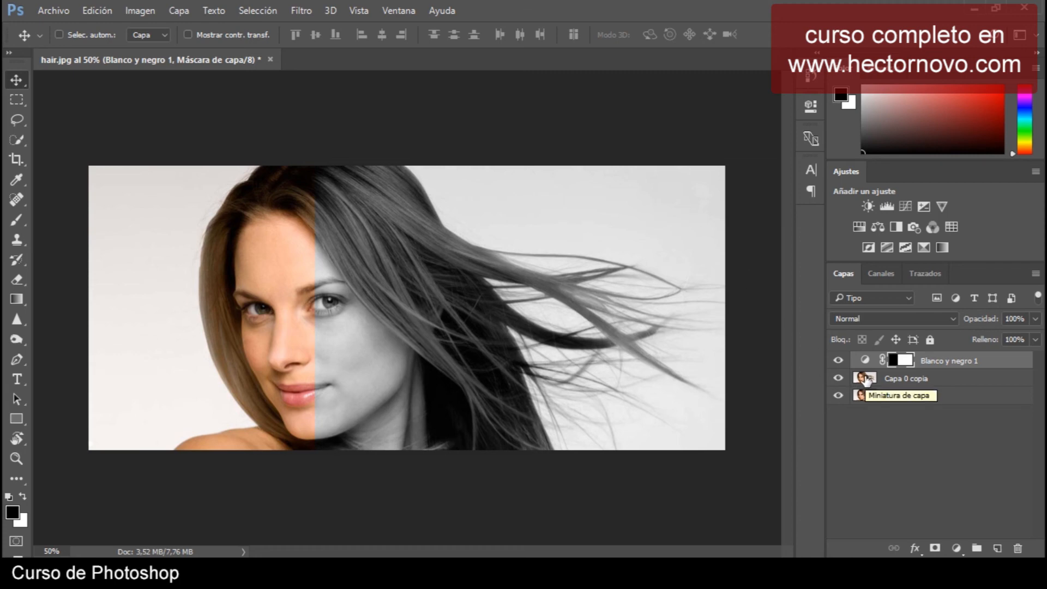
Load the pixels of Capa 0 copia as a selection, then deselect.
key("ctrl")
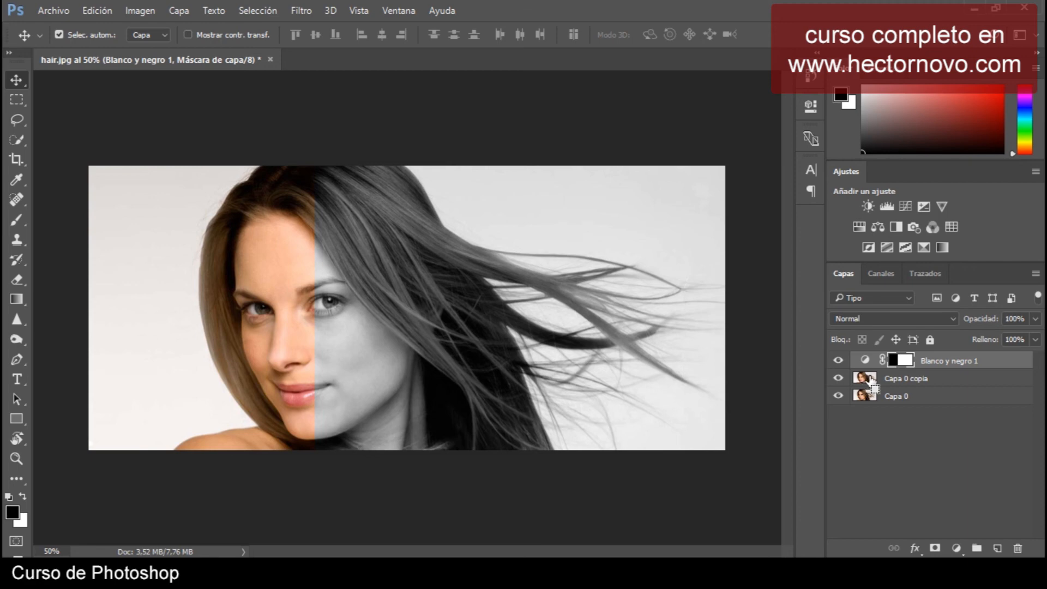
left_click(866, 378, "ctrl")
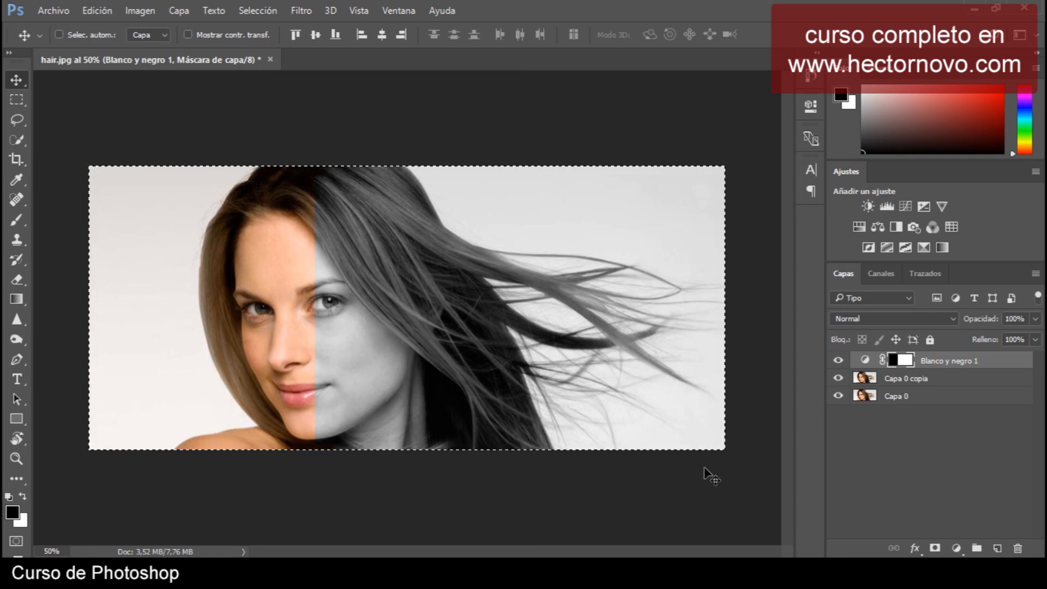
key("ctrl+d")
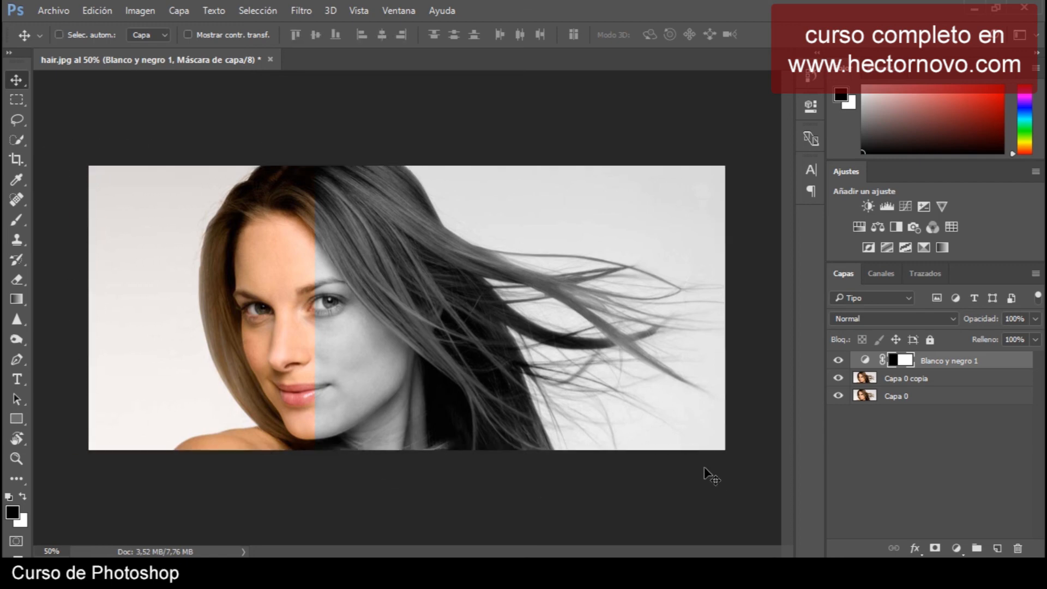
Load the Rojo channel as a selection from the channels list.
left_click(880, 275)
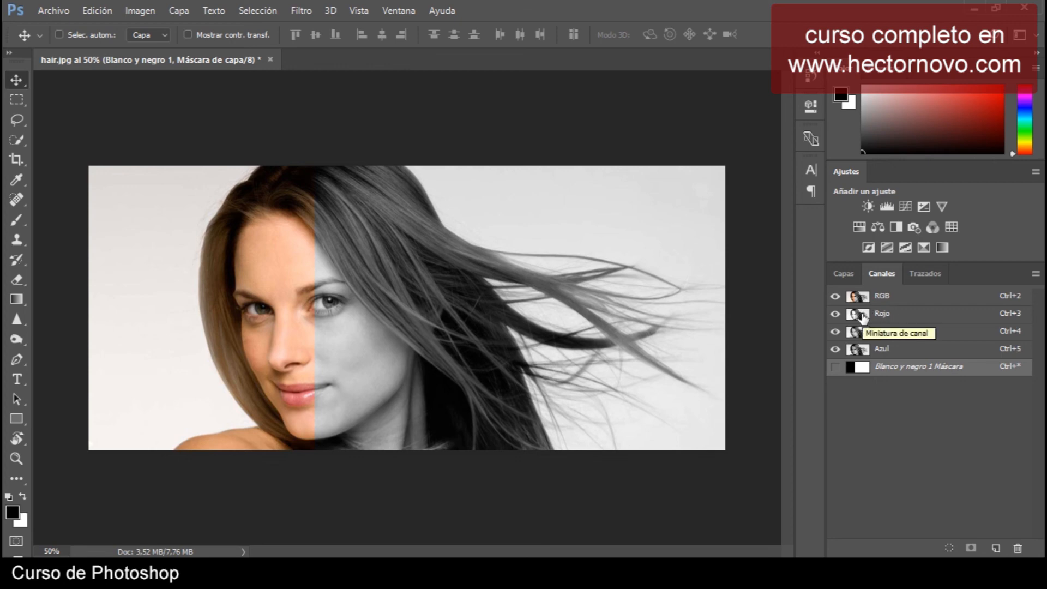
key("ctrl")
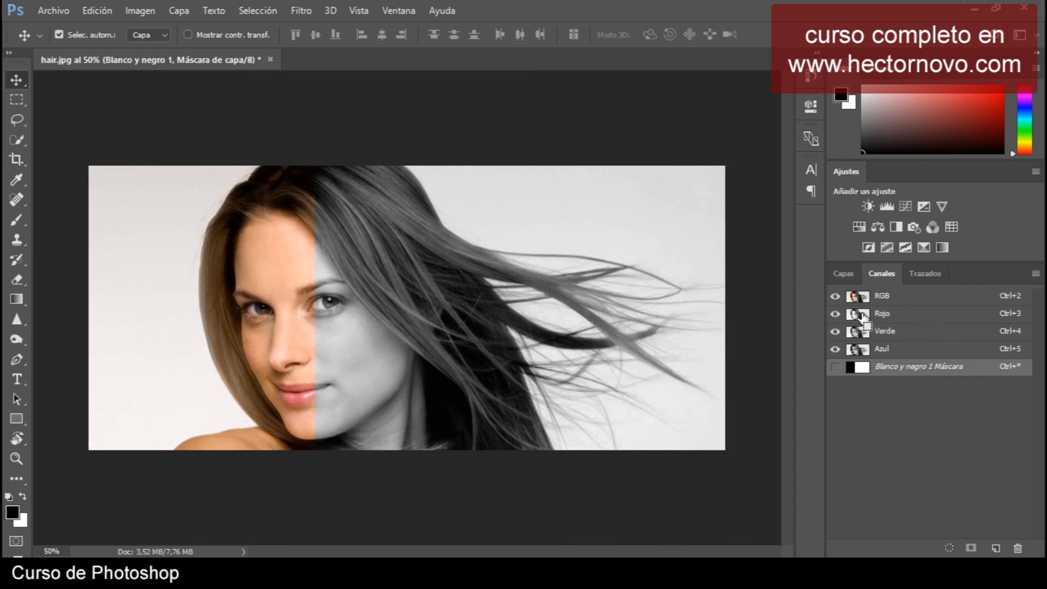
left_click(863, 317, "ctrl")
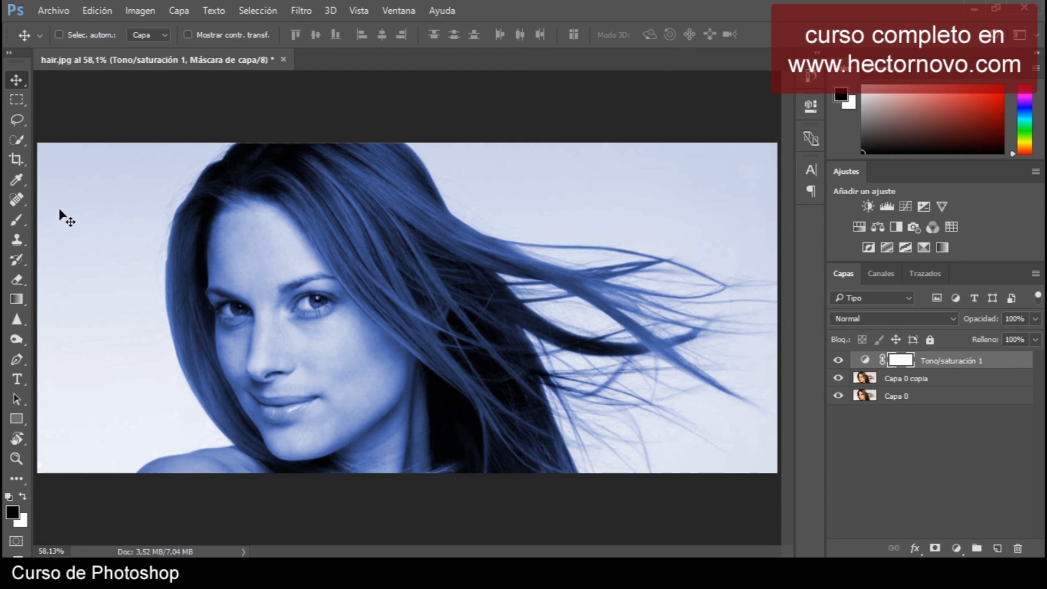
Paint with the Brush on the Tono/saturación 1 mask over the hair and face to restore their original colour.
left_click(15, 220)
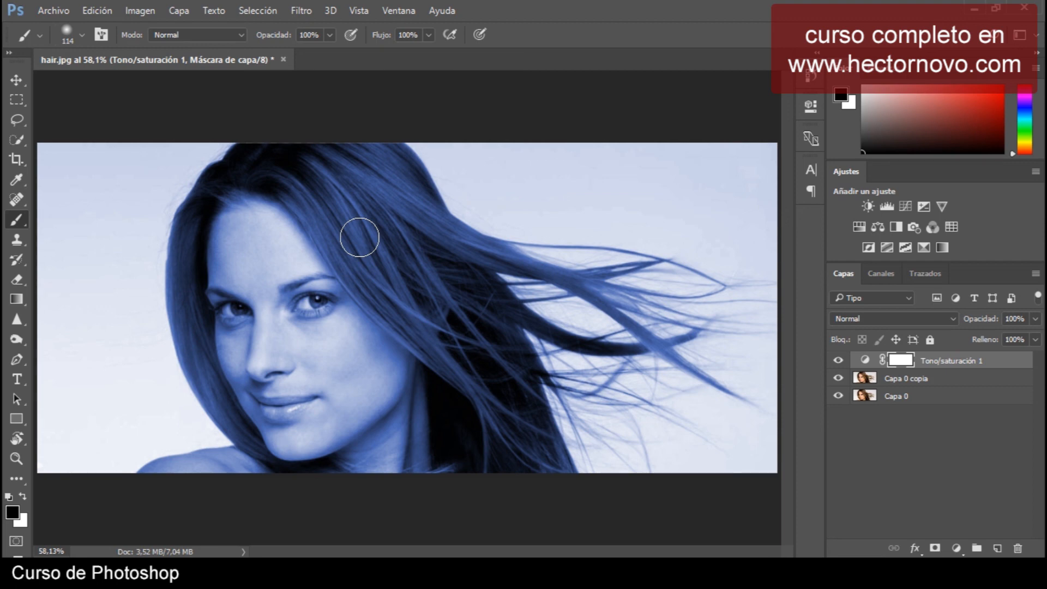
key("r")
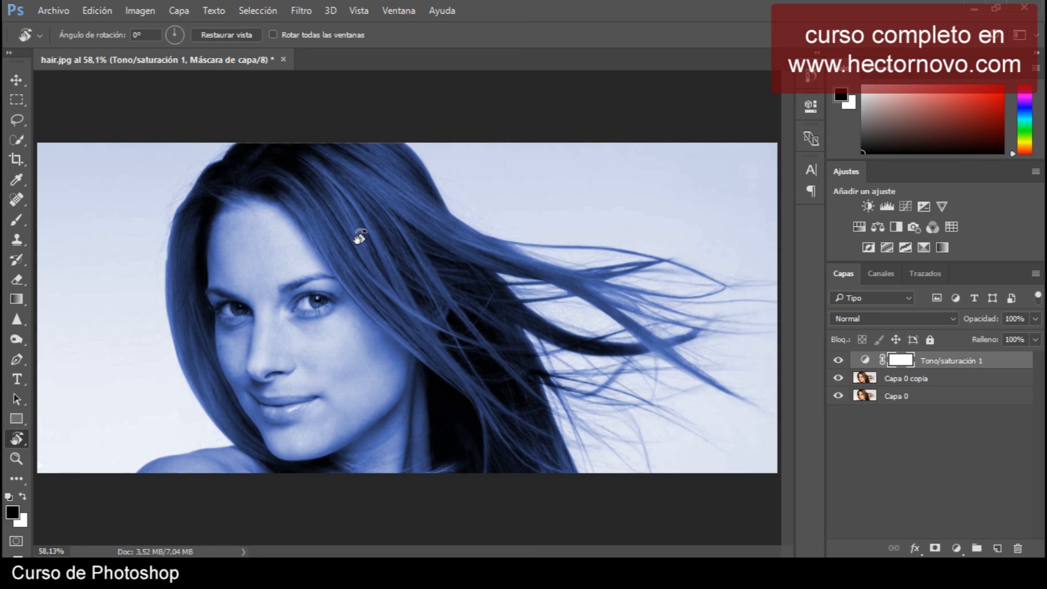
mouse_move(359, 237)
left_mouse_down()
mouse_move(435, 248)
mouse_move(420, 237)
mouse_move(483, 229)
mouse_move(428, 269)
mouse_move(456, 285)
mouse_move(402, 318)
mouse_move(414, 325)
mouse_move(409, 335)
left_mouse_up()
key("b")
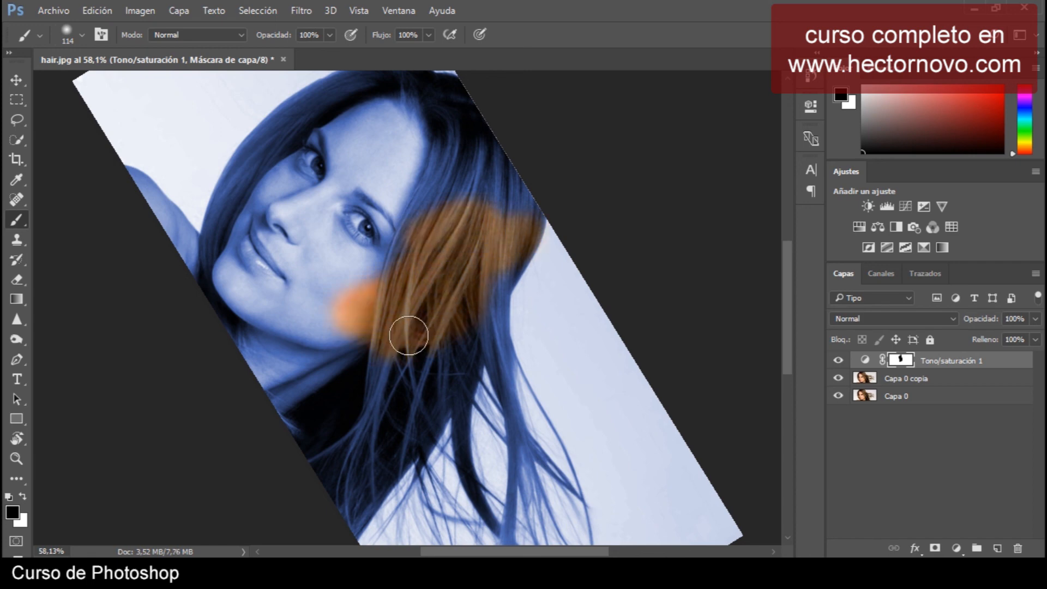
key("r")
mouse_move(408, 336)
left_mouse_down()
mouse_move(398, 345)
mouse_move(374, 310)
left_mouse_up()
key("b")
mouse_move(461, 206)
left_mouse_down()
mouse_move(435, 197)
mouse_move(480, 196)
mouse_move(411, 182)
mouse_move(440, 214)
mouse_move(580, 222)
mouse_move(562, 158)
mouse_move(534, 128)
mouse_move(491, 106)
mouse_move(474, 114)
left_mouse_up()
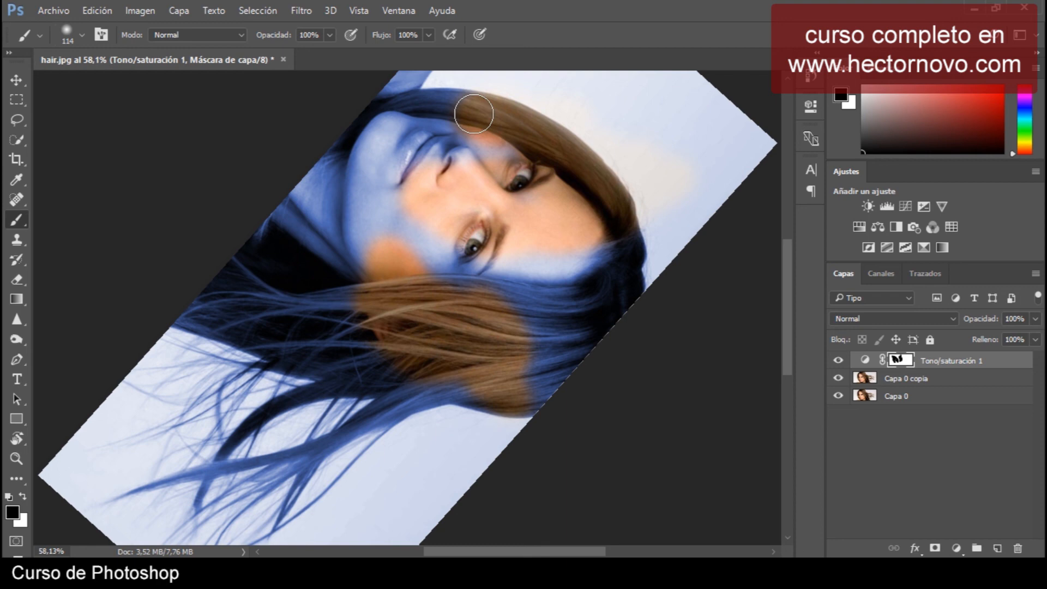
left_click_drag(474, 113, 478, 161)
Reset the rotated canvas view to its default orientation and return to the Brush.
key("r")
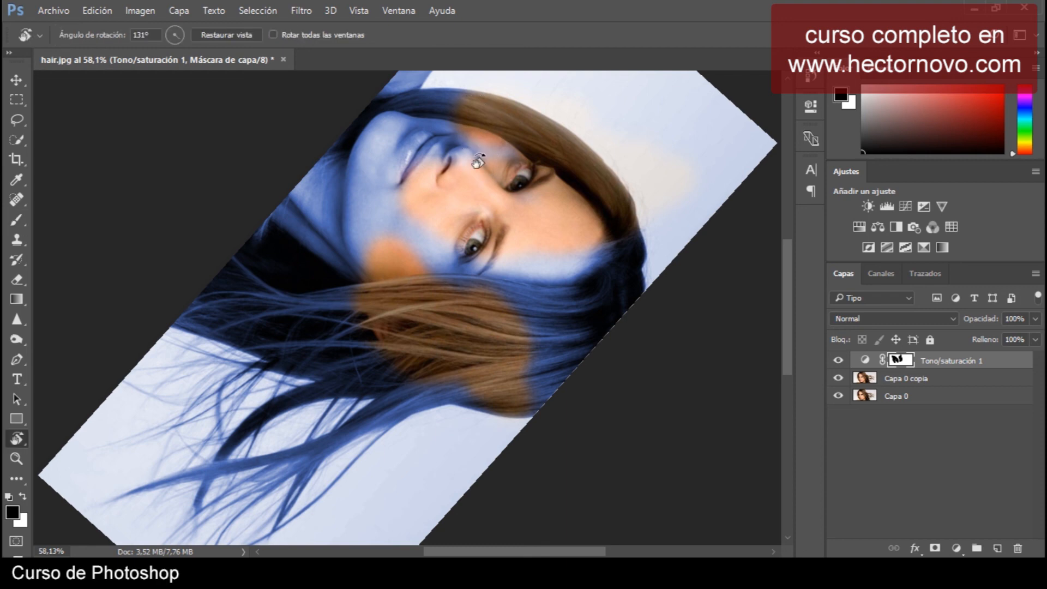
left_click(240, 35)
key("b")
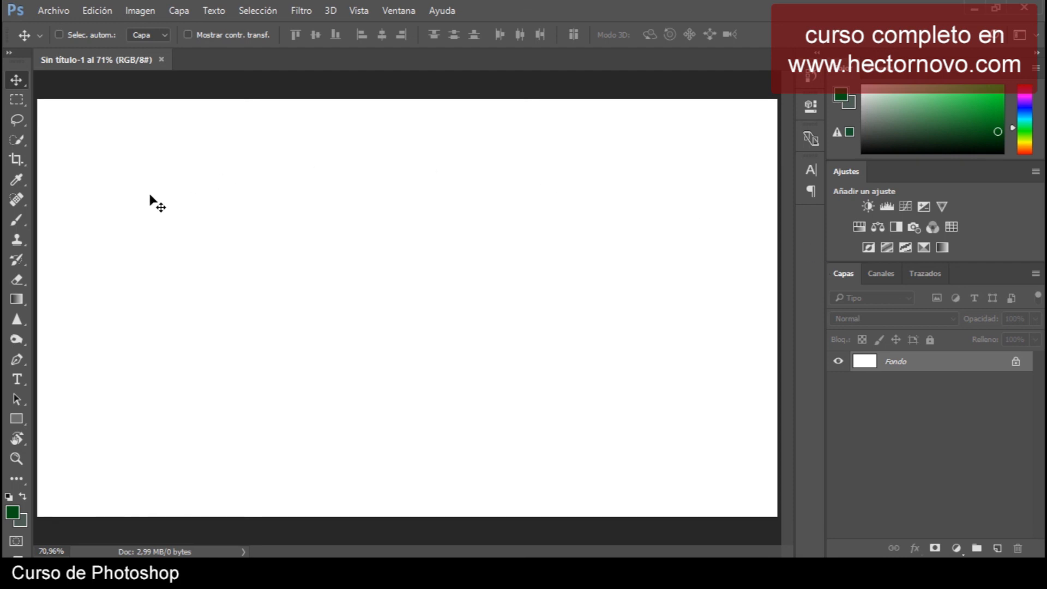
Paint two connected straight green brush strokes across the blank canvas, forming a V shape.
left_click(17, 219)
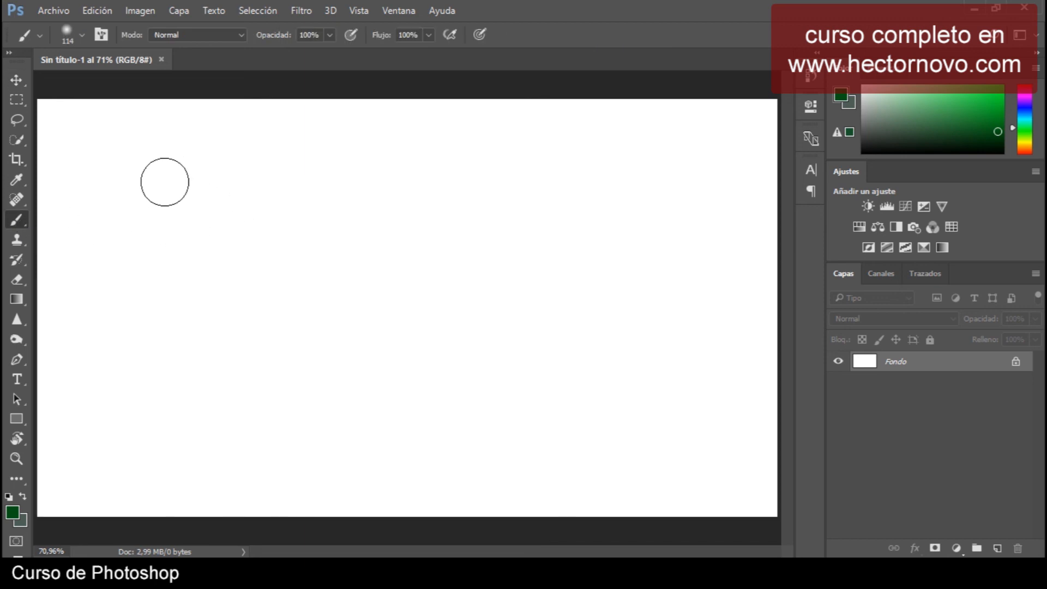
left_click(143, 195)
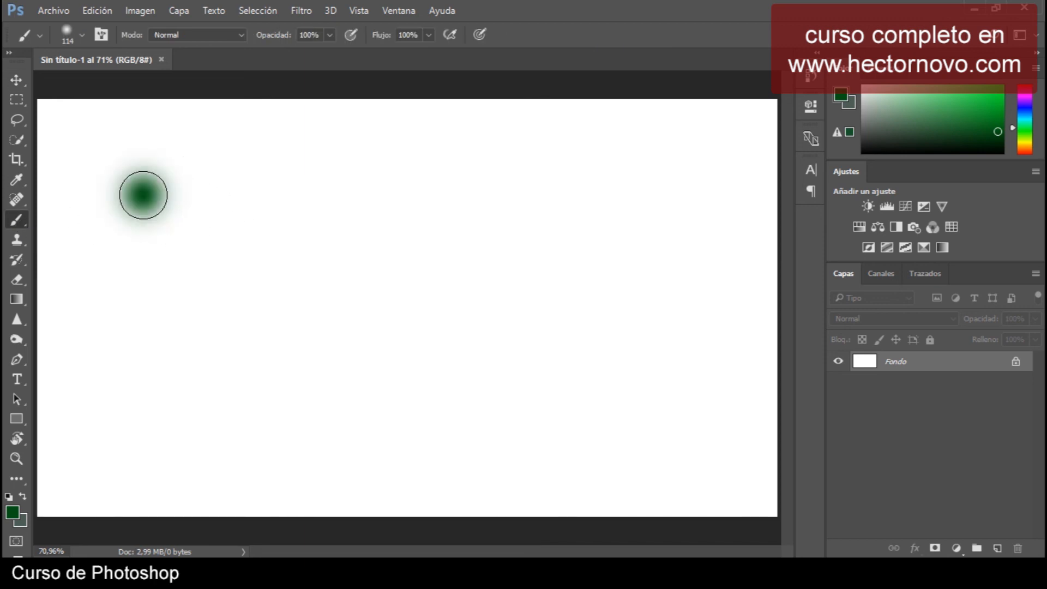
left_click(680, 445, "shift")
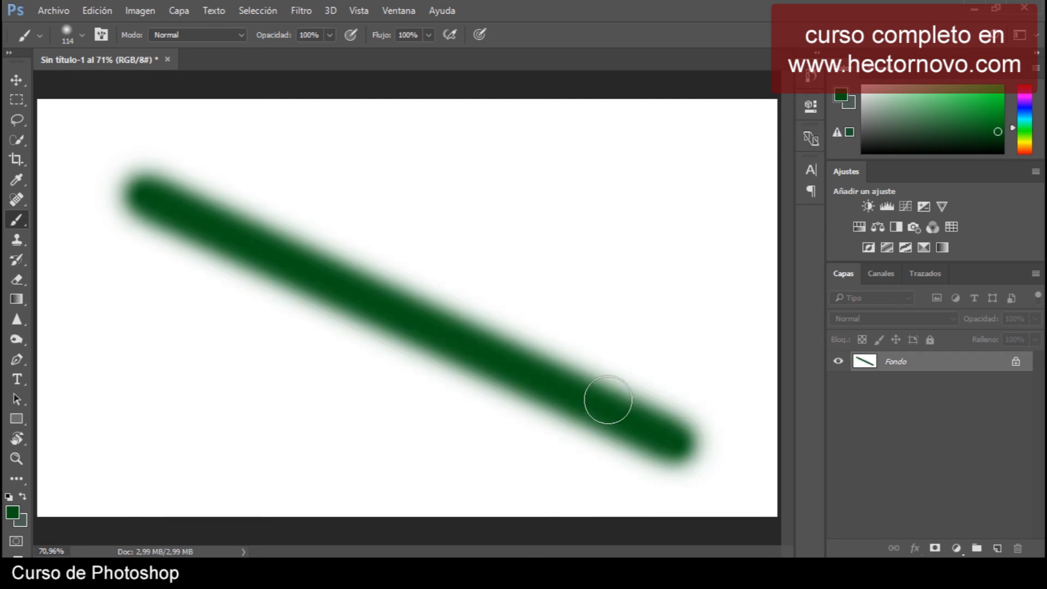
left_click(735, 157, "shift")
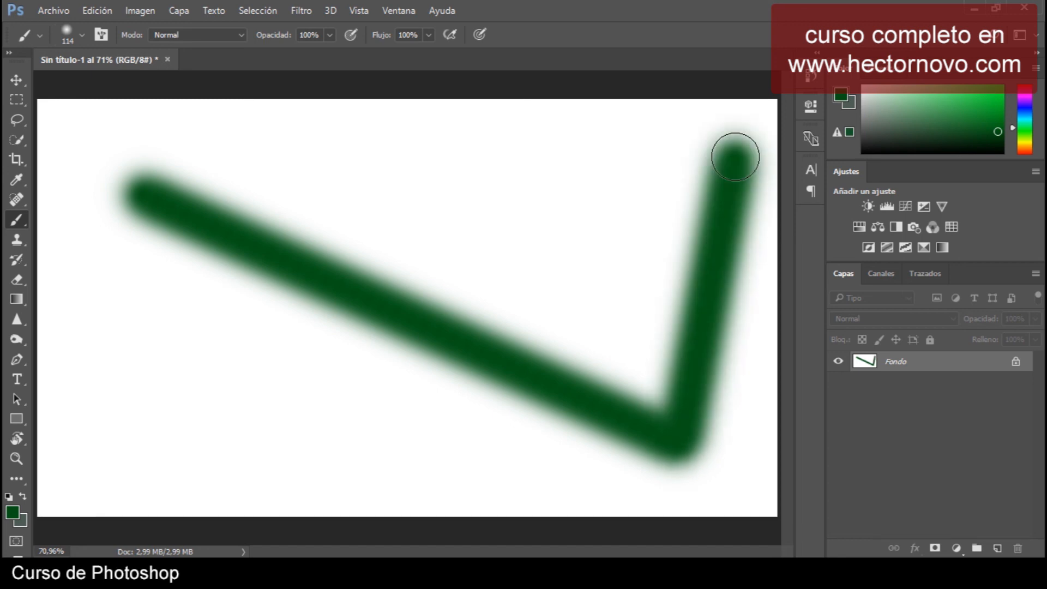